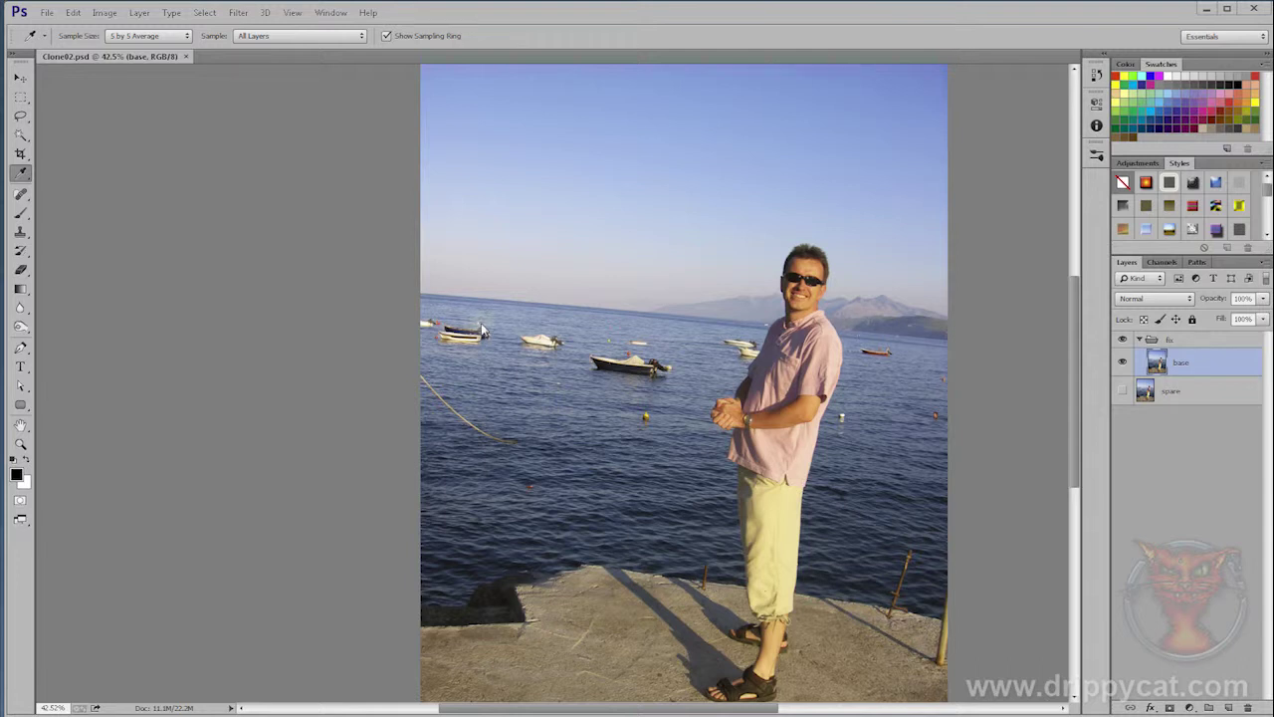
- Draw a ruler line along the sea horizon across the full width of the photo
{"action": "left_click", "coordinate": [22, 175]}
{"action": "left_click", "coordinate": [111, 221]}
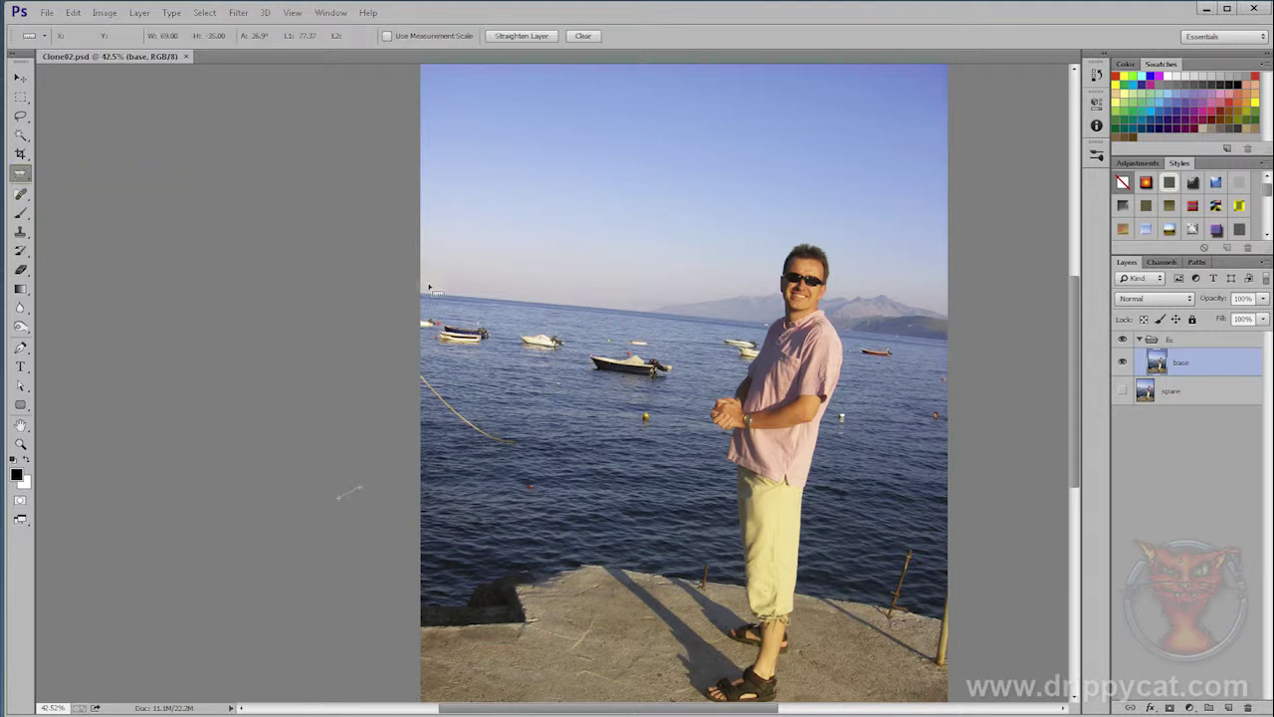
{"action": "mouse_move", "coordinate": [422, 294]}
{"action": "left_mouse_down"}
{"action": "mouse_move", "coordinate": [839, 276]}
{"action": "mouse_move", "coordinate": [950, 341]}
{"action": "left_mouse_up"}
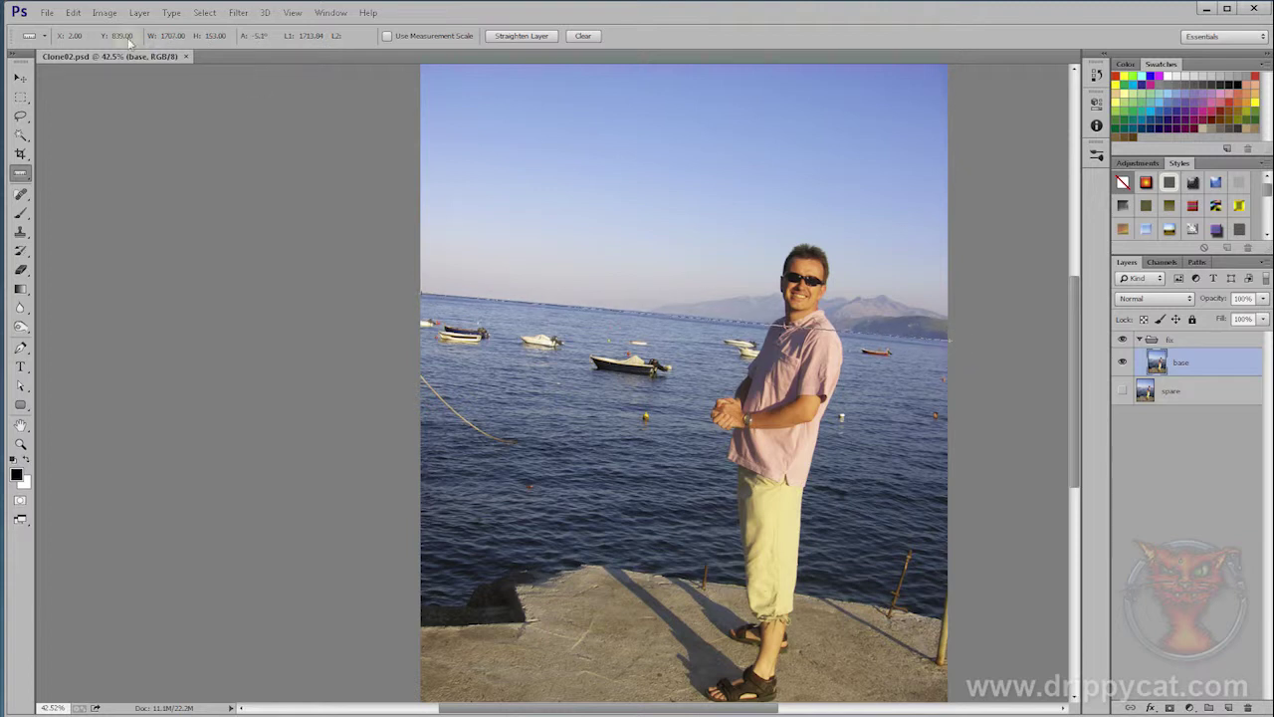
- Rotate the canvas 5.12° counter-clockwise to level the horizon
{"action": "left_click", "coordinate": [105, 14]}
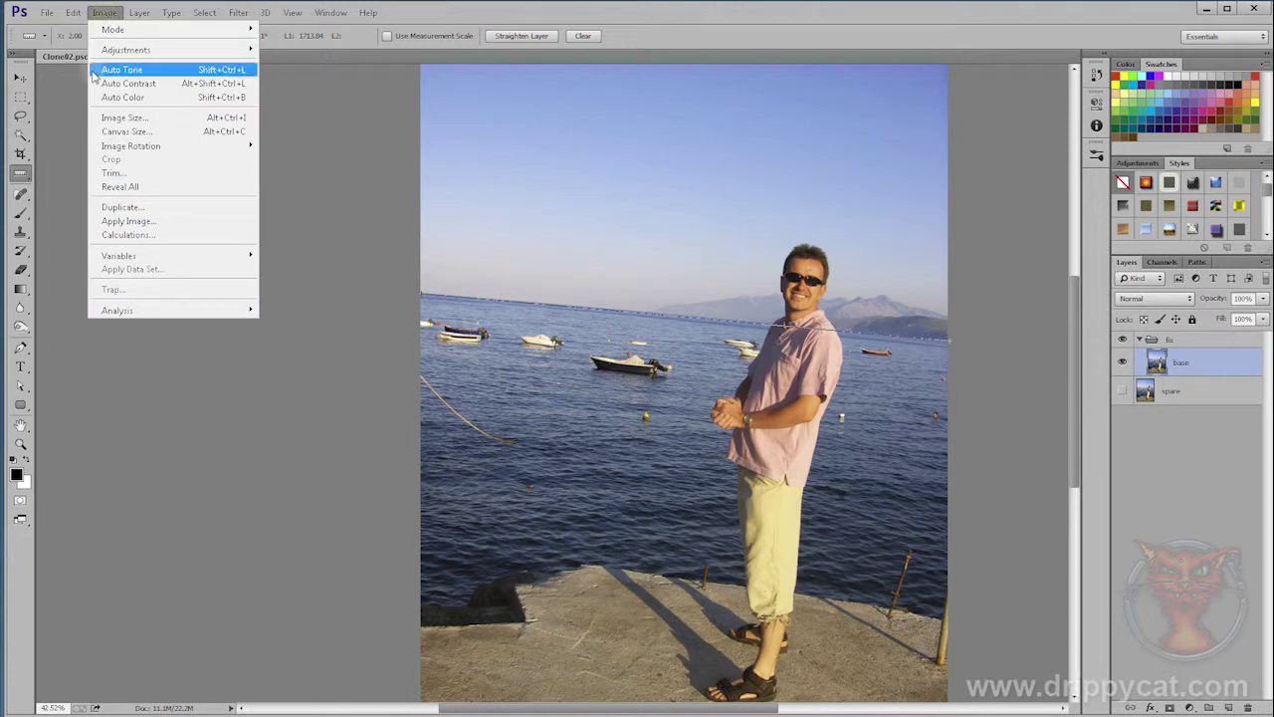
{"action": "mouse_move", "coordinate": [151, 149]}
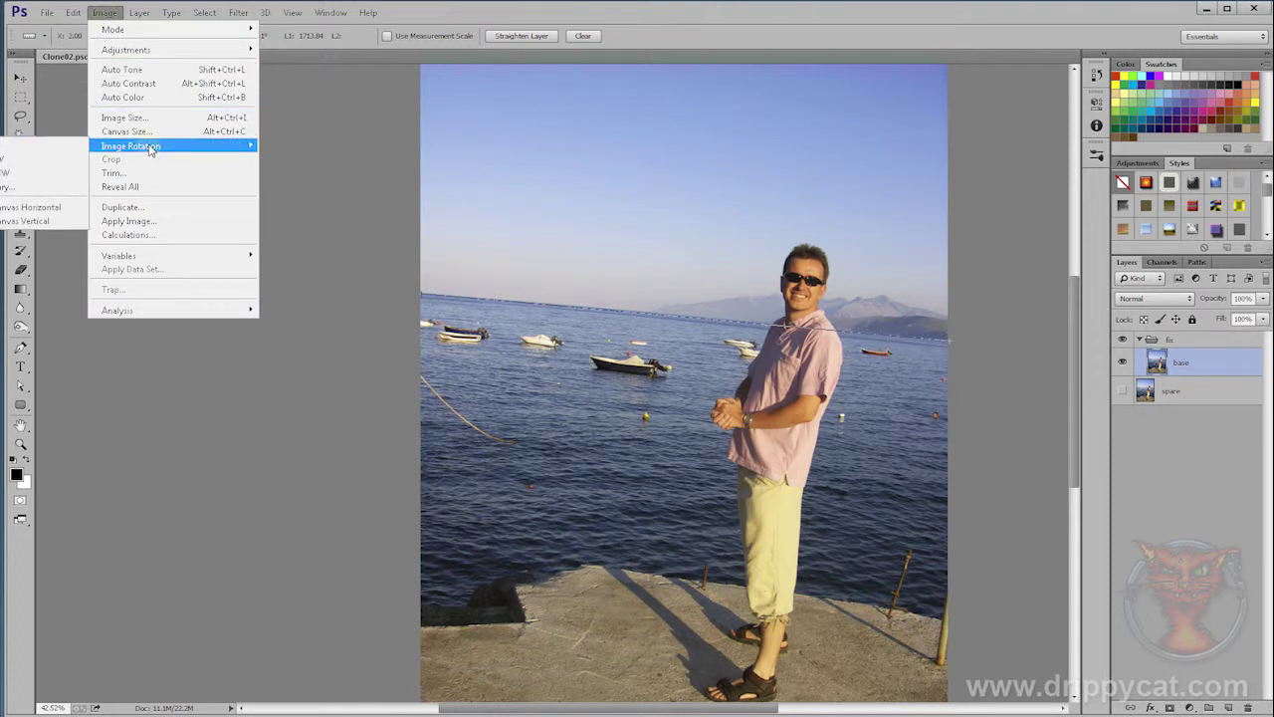
{"action": "left_click", "coordinate": [33, 187]}
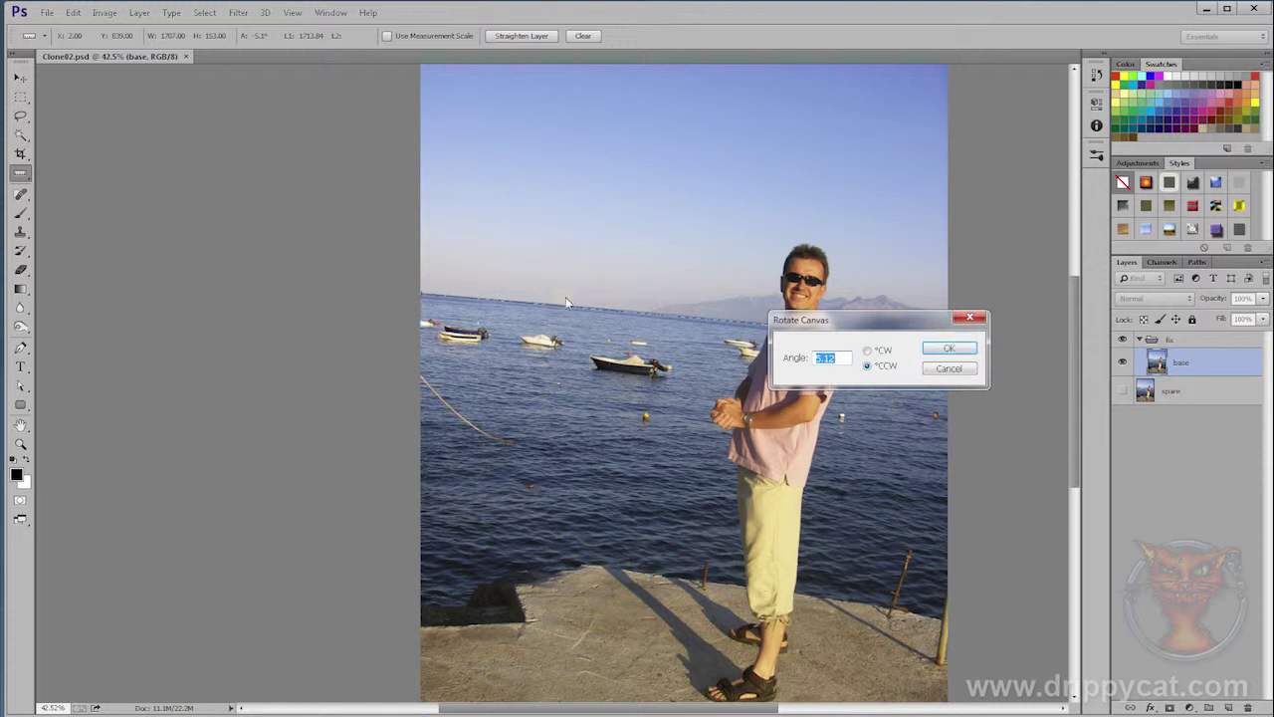
{"action": "left_click", "coordinate": [949, 348]}
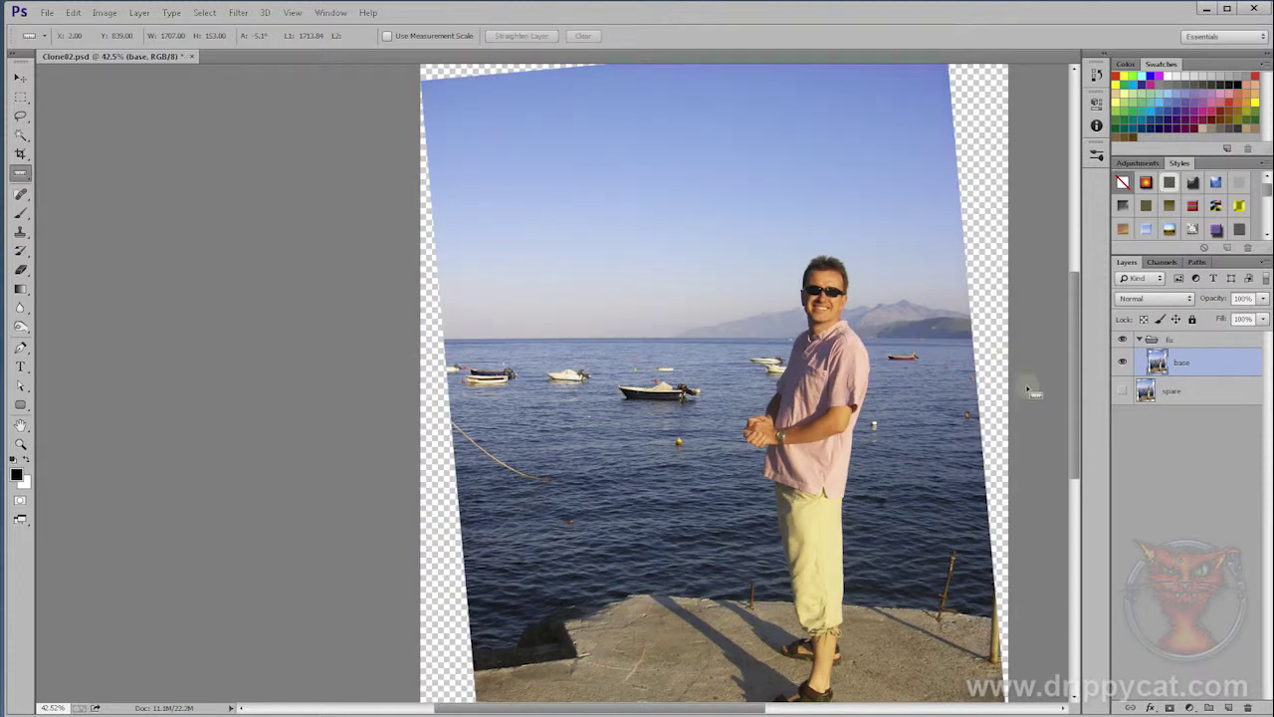
- Add a new layer above the base layer in the fix group and name it "sky"
{"action": "key", "text": "z"}
{"action": "key", "text": "ctrl+0"}
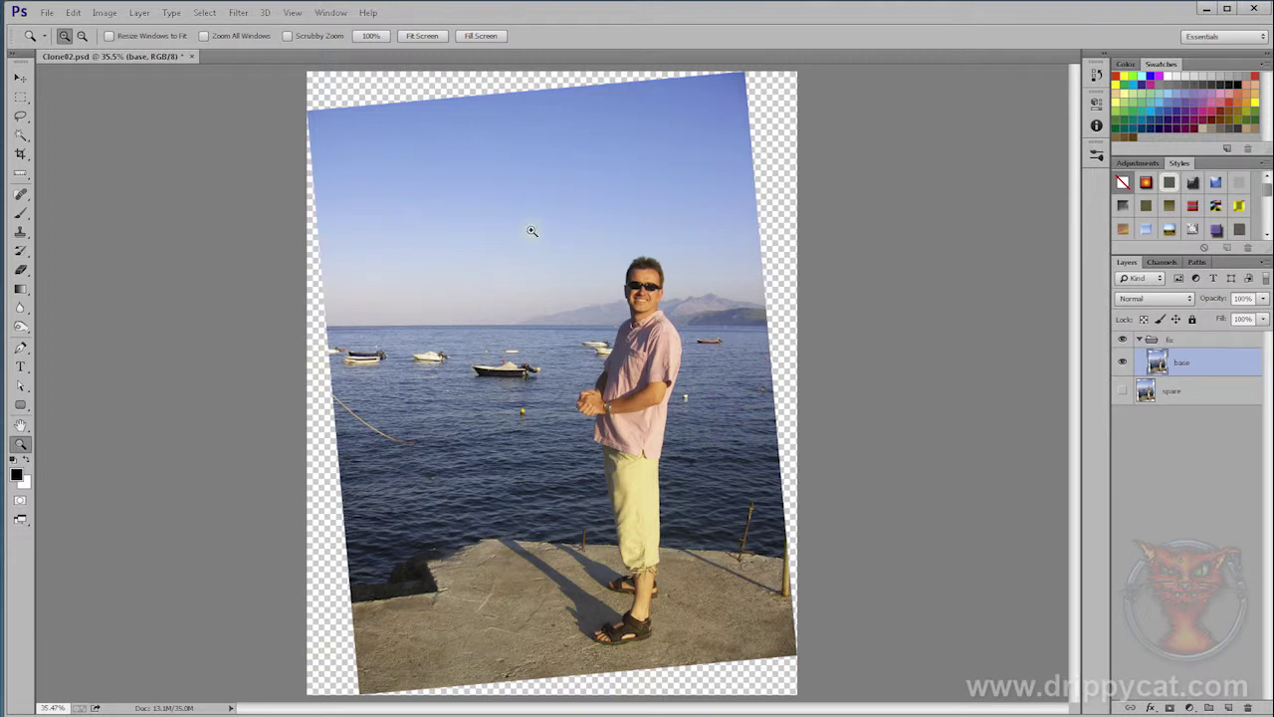
{"action": "left_click", "coordinate": [20, 291]}
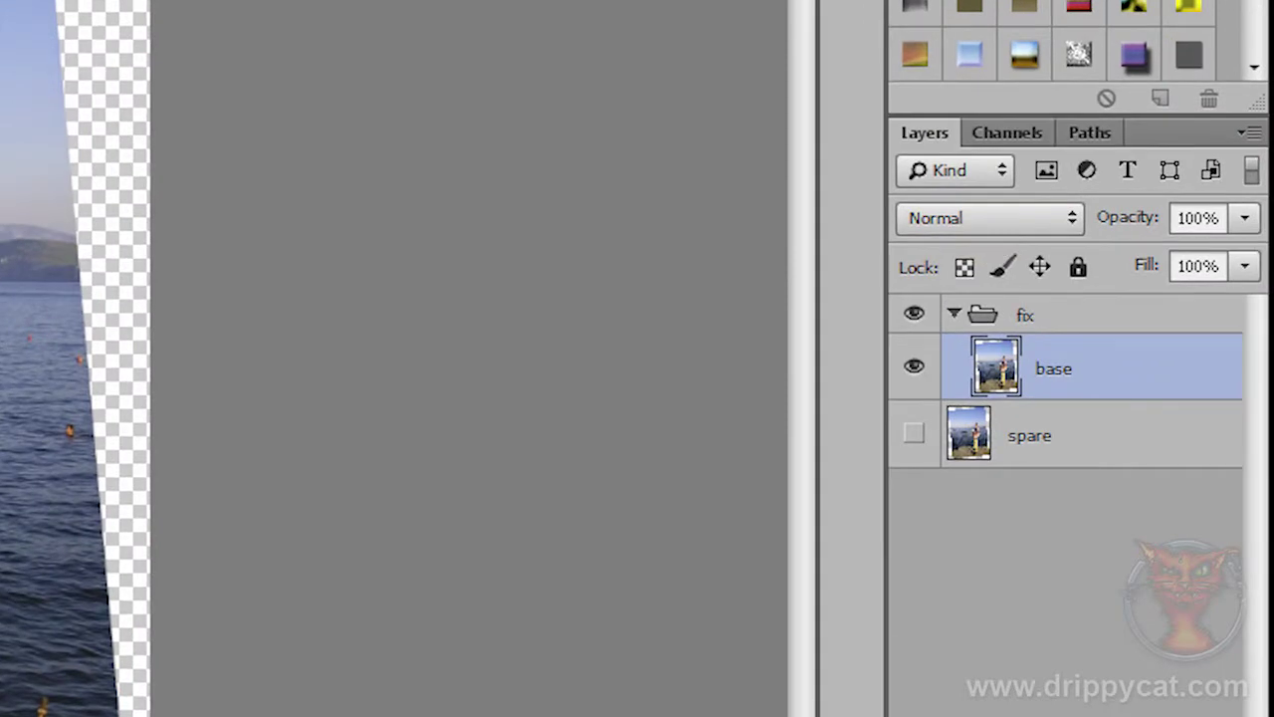
{"action": "key", "text": "ctrl+alt+shift+n"}
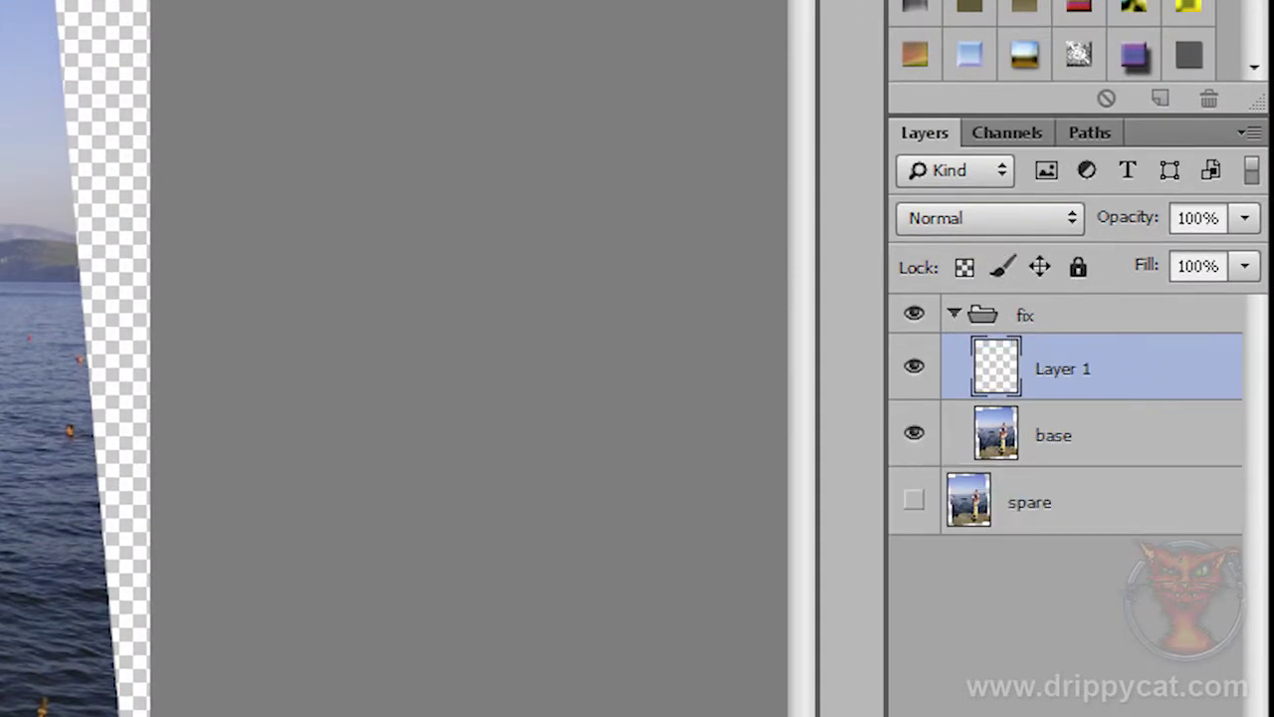
{"action": "double_click", "coordinate": [1063, 370]}
{"action": "type", "text": "sky"}
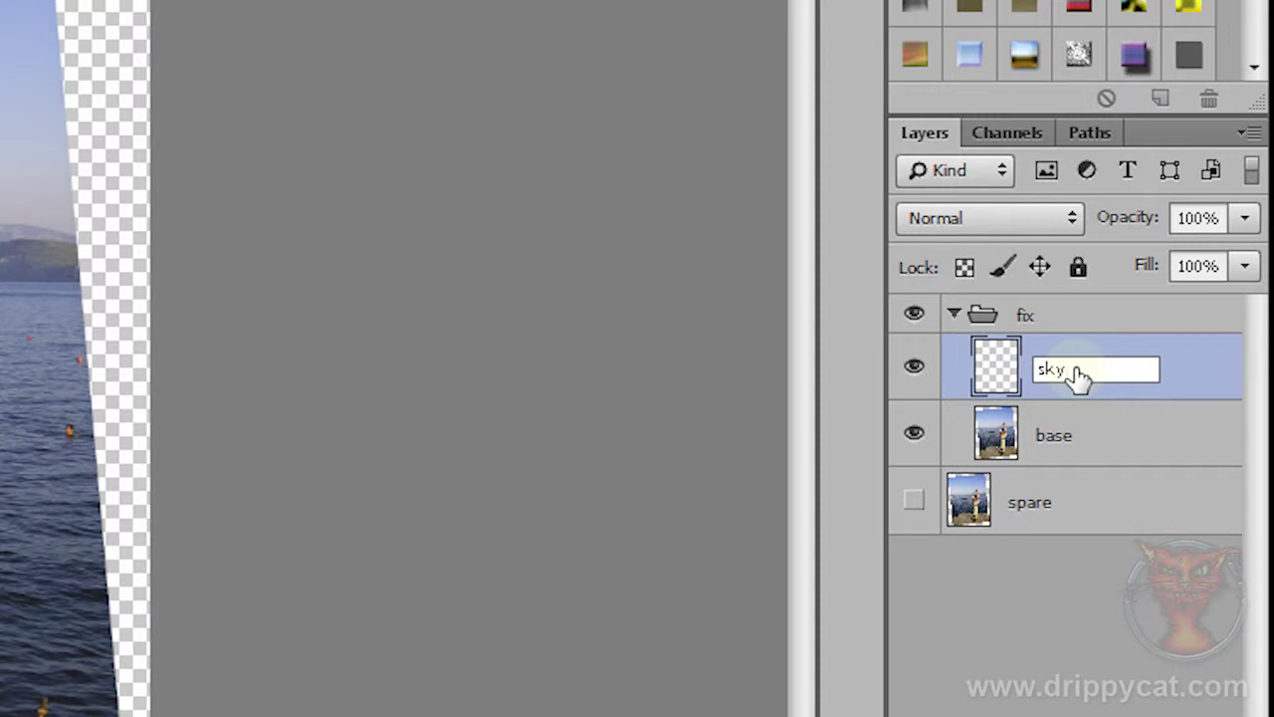
{"action": "key", "text": "Return"}
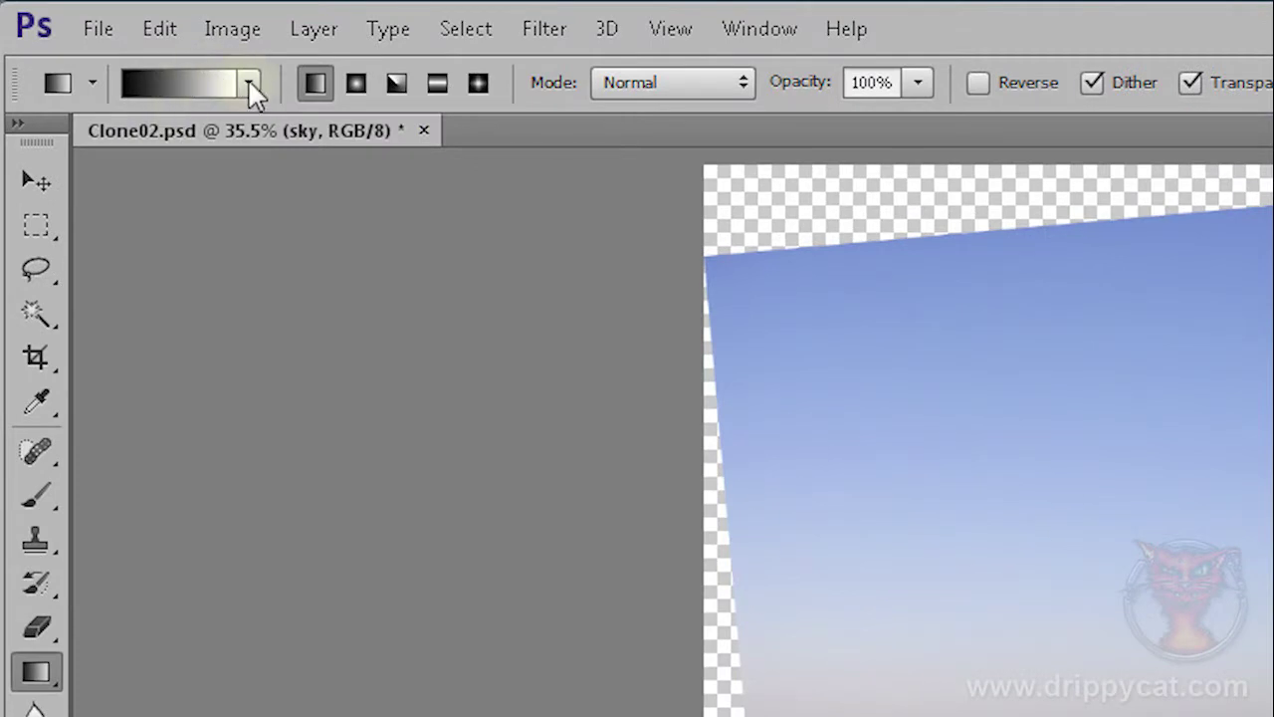
- Add a new gradient preset based on Foreground to Background and name it "my sky"
{"action": "left_click", "coordinate": [248, 82]}
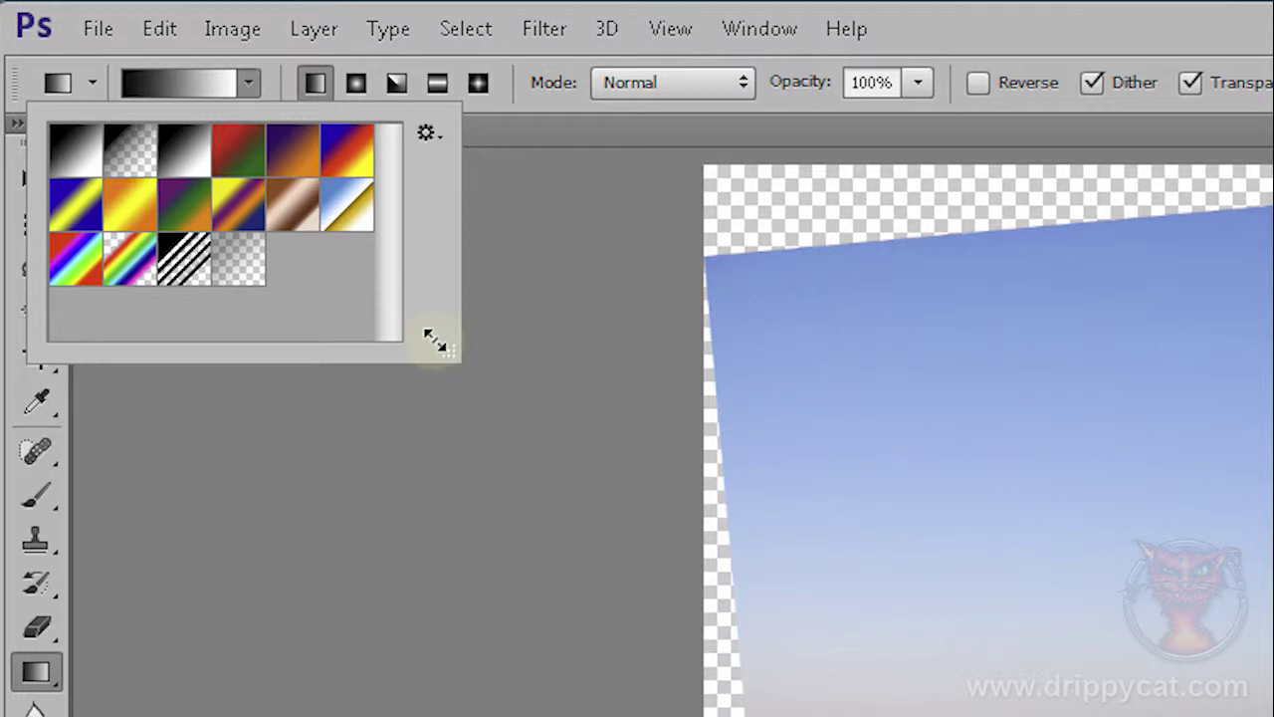
{"action": "left_click", "coordinate": [532, 228]}
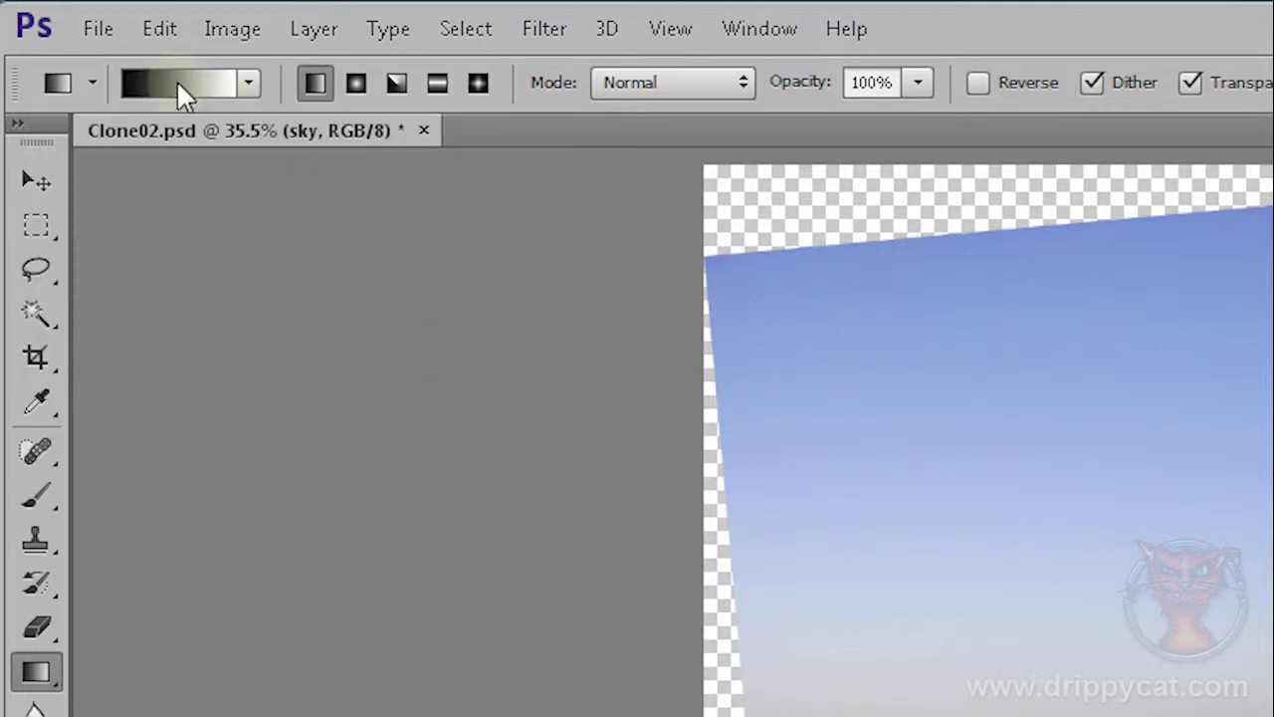
{"action": "key", "text": "i"}
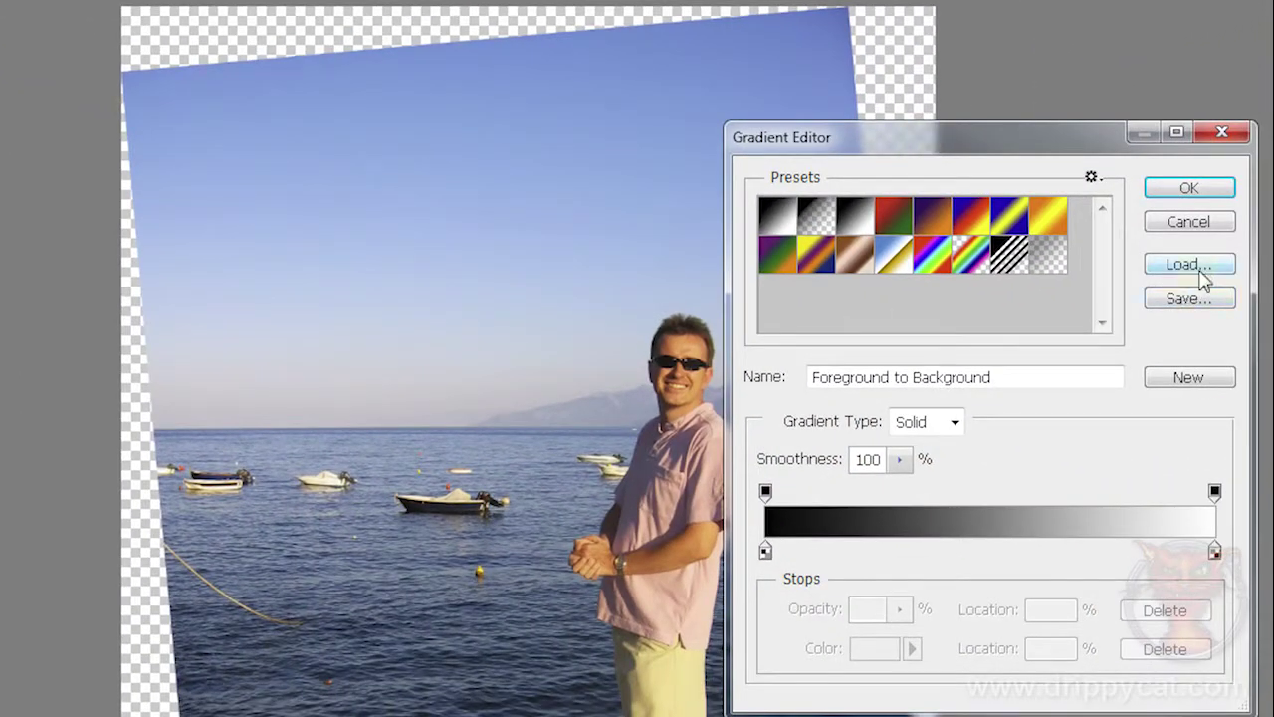
{"action": "left_click", "coordinate": [1200, 381]}
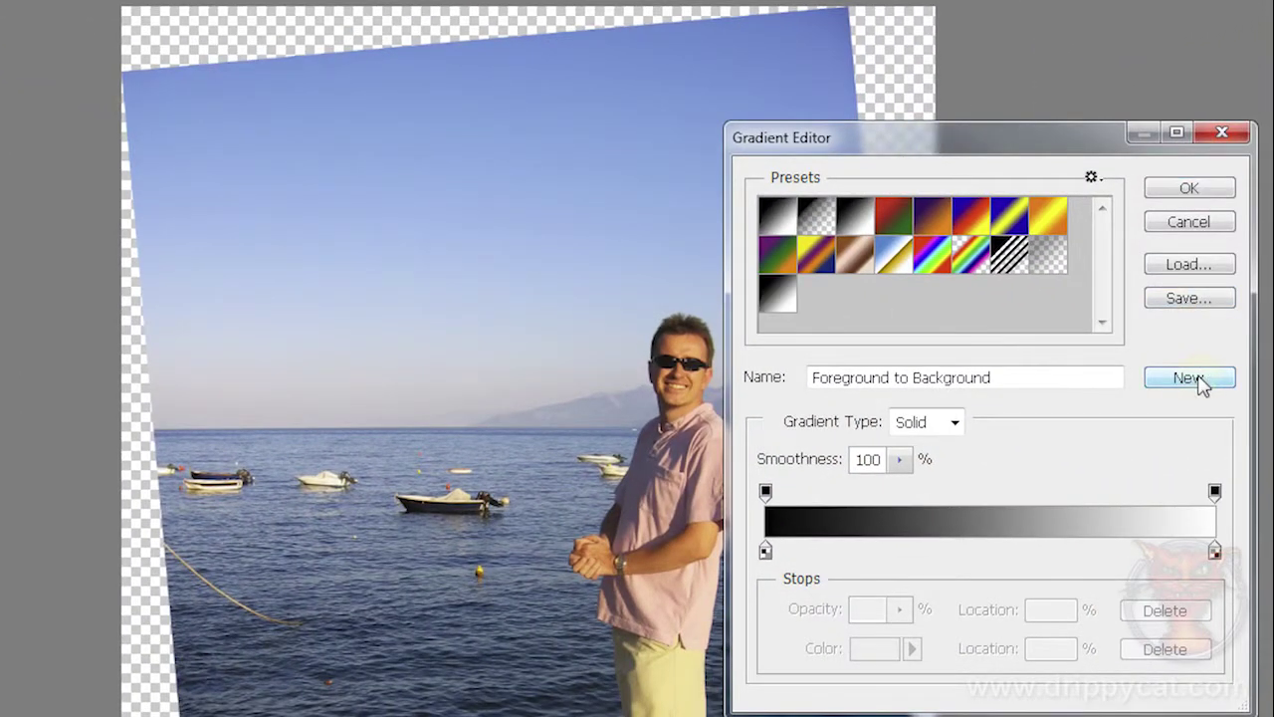
{"action": "double_click", "coordinate": [784, 295]}
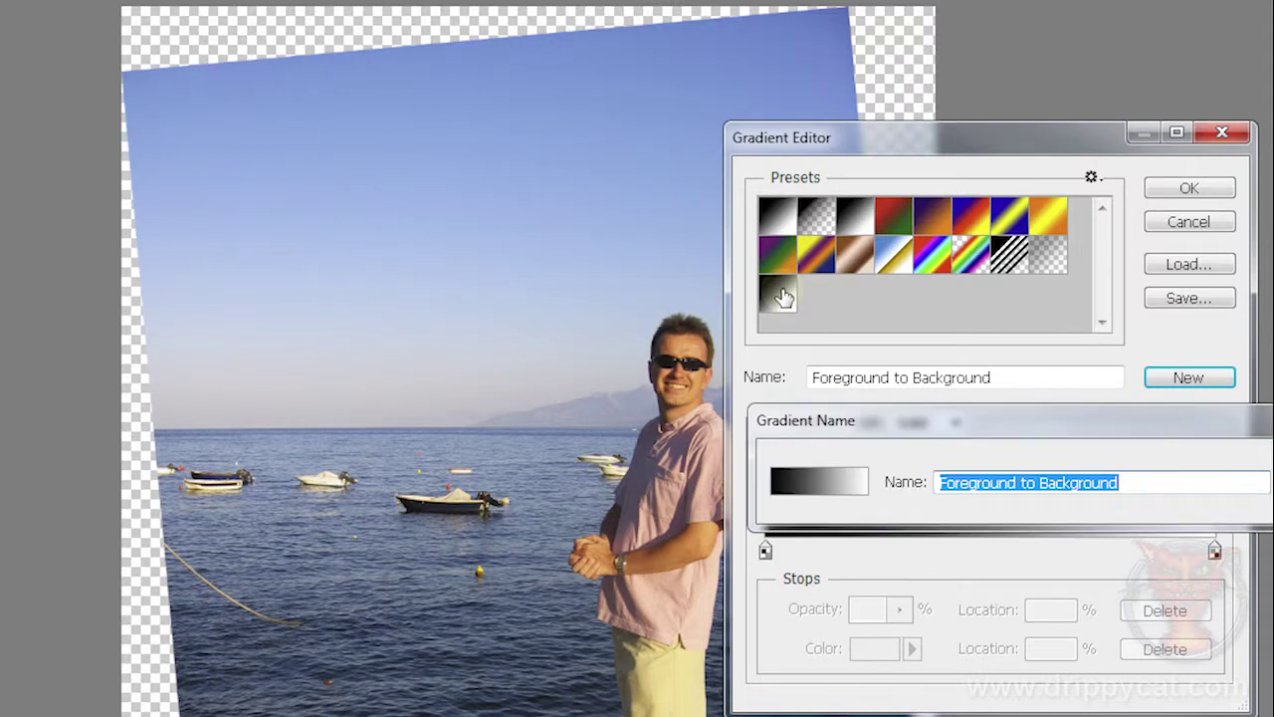
{"action": "type", "text": "my sky"}
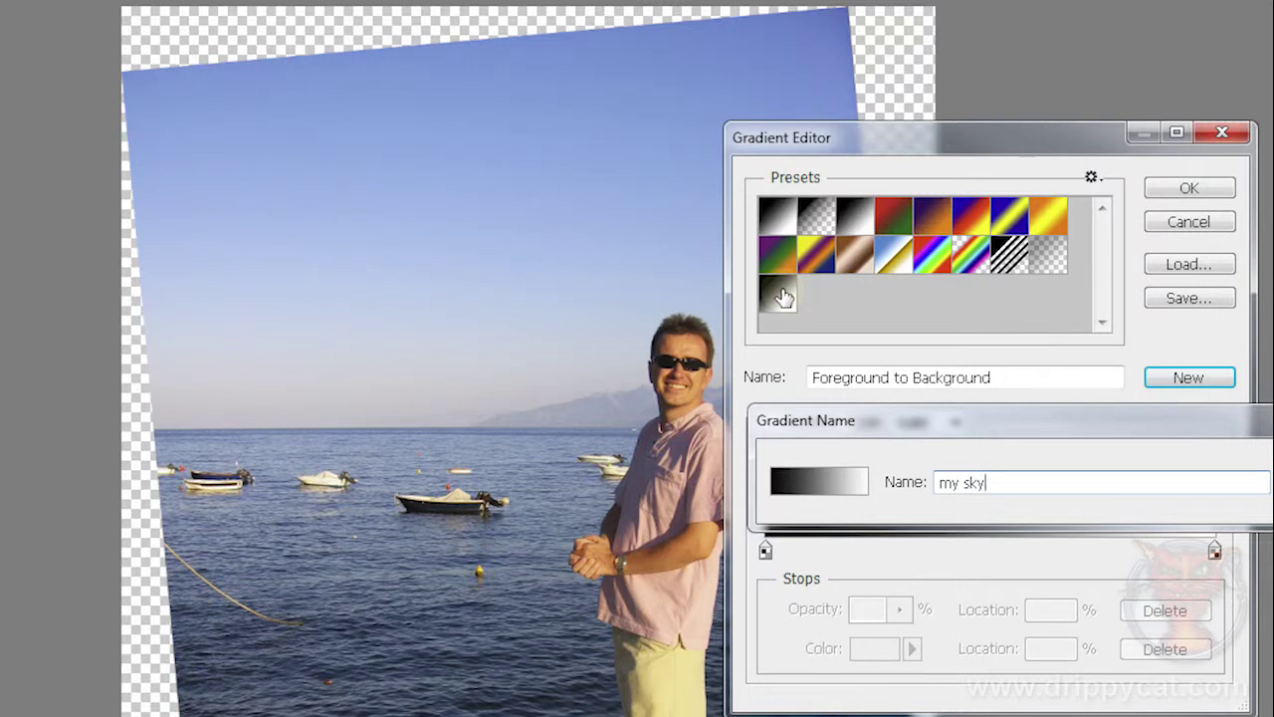
{"action": "key", "text": "Return"}
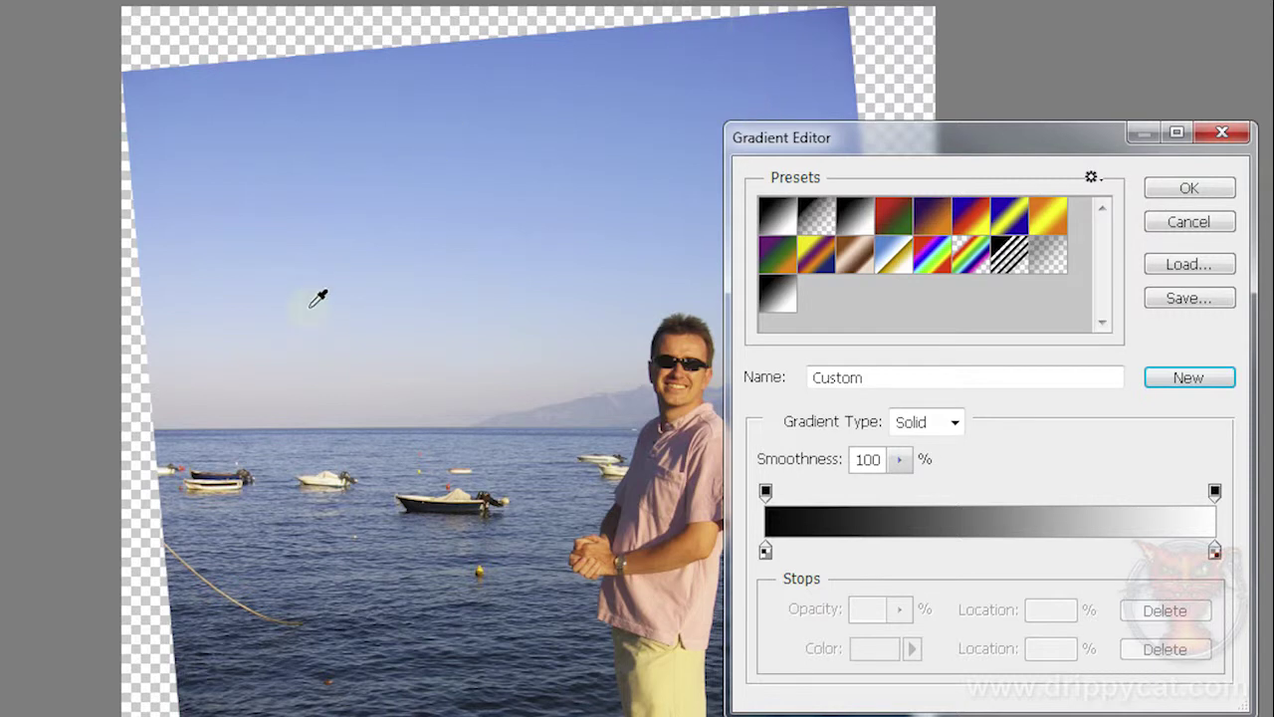
- Colour the gradient's first stop from the uppermost sky and add a stop at 41% sampled from the mid-sky blue
{"action": "left_click", "coordinate": [766, 552]}
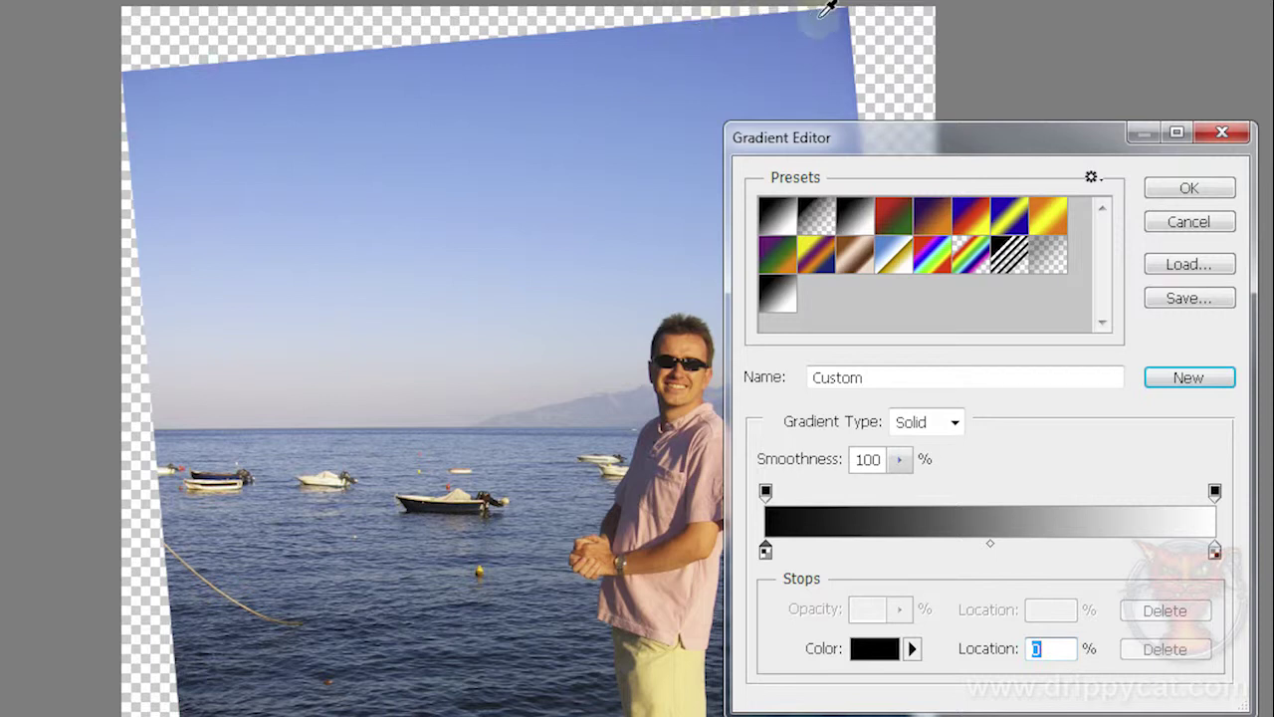
{"action": "left_click", "coordinate": [717, 13]}
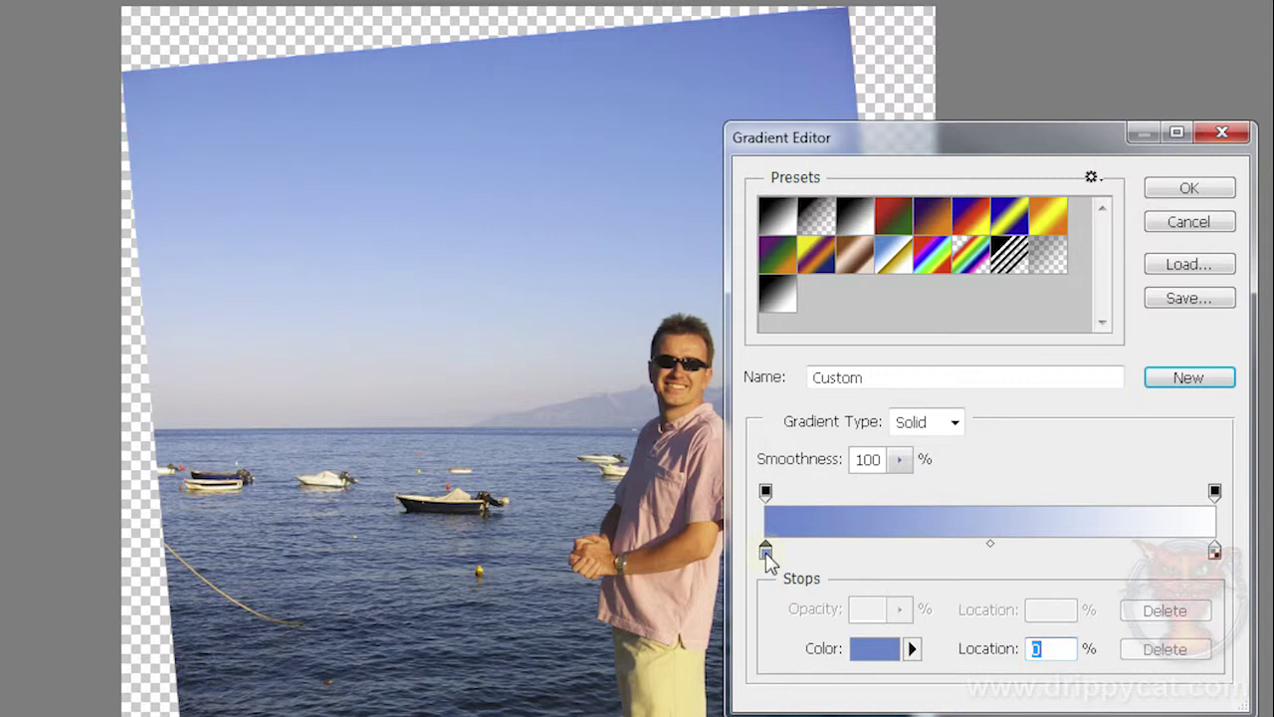
{"action": "left_click_drag", "start_coordinate": [780, 553], "coordinate": [953, 564]}
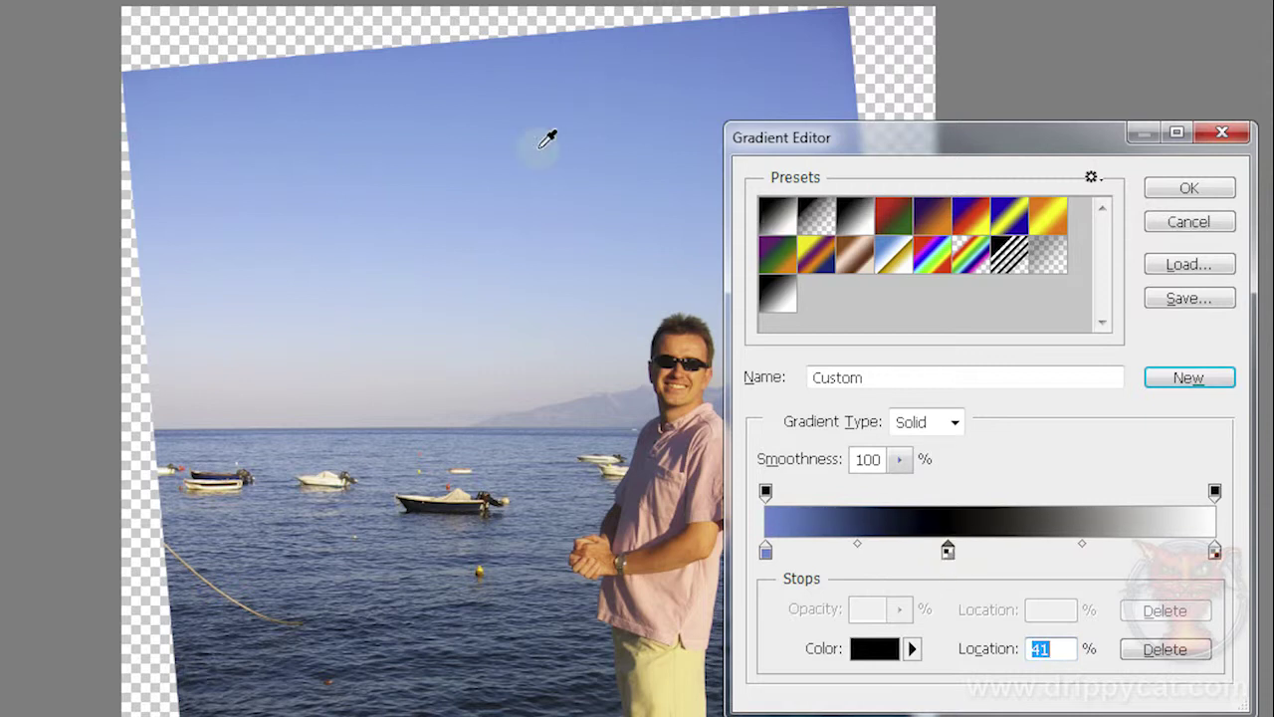
{"action": "left_click", "coordinate": [493, 192]}
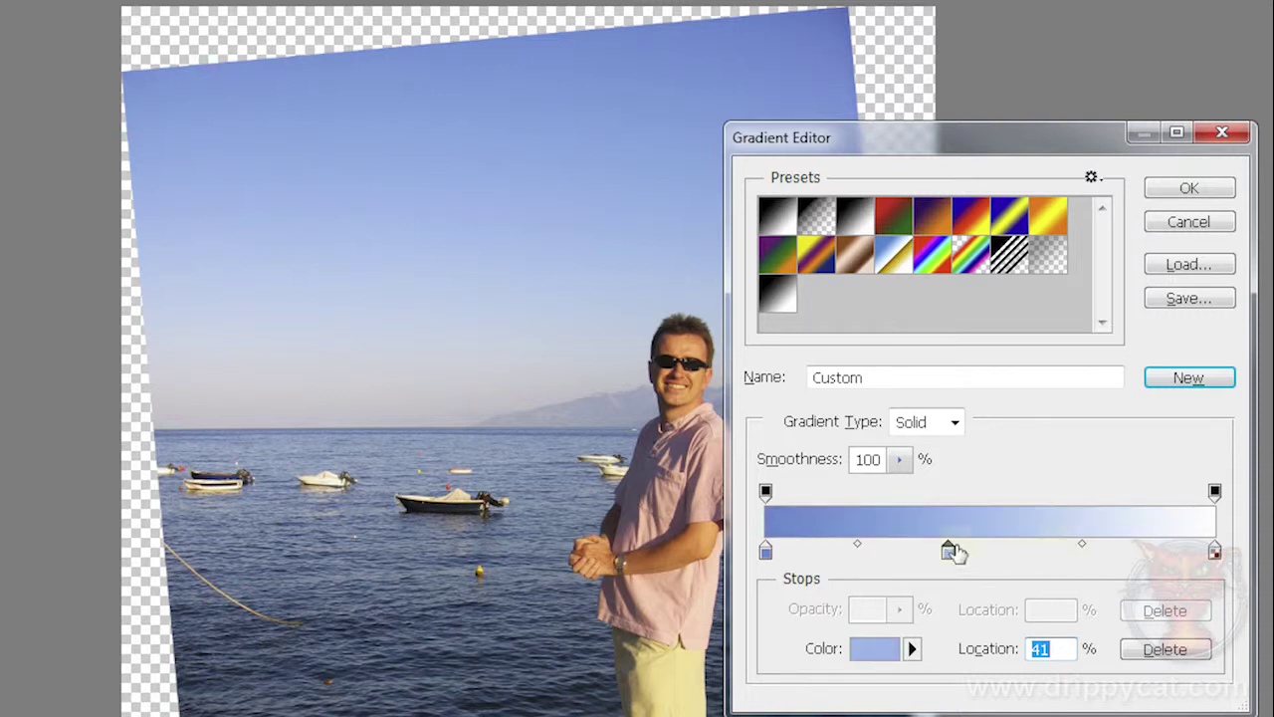
- Add a colour stop at 71% sampled from the pale lower sky, colour the end stop from the sky at the horizon, and accept the gradient
{"action": "left_click_drag", "start_coordinate": [948, 549], "coordinate": [1084, 554]}
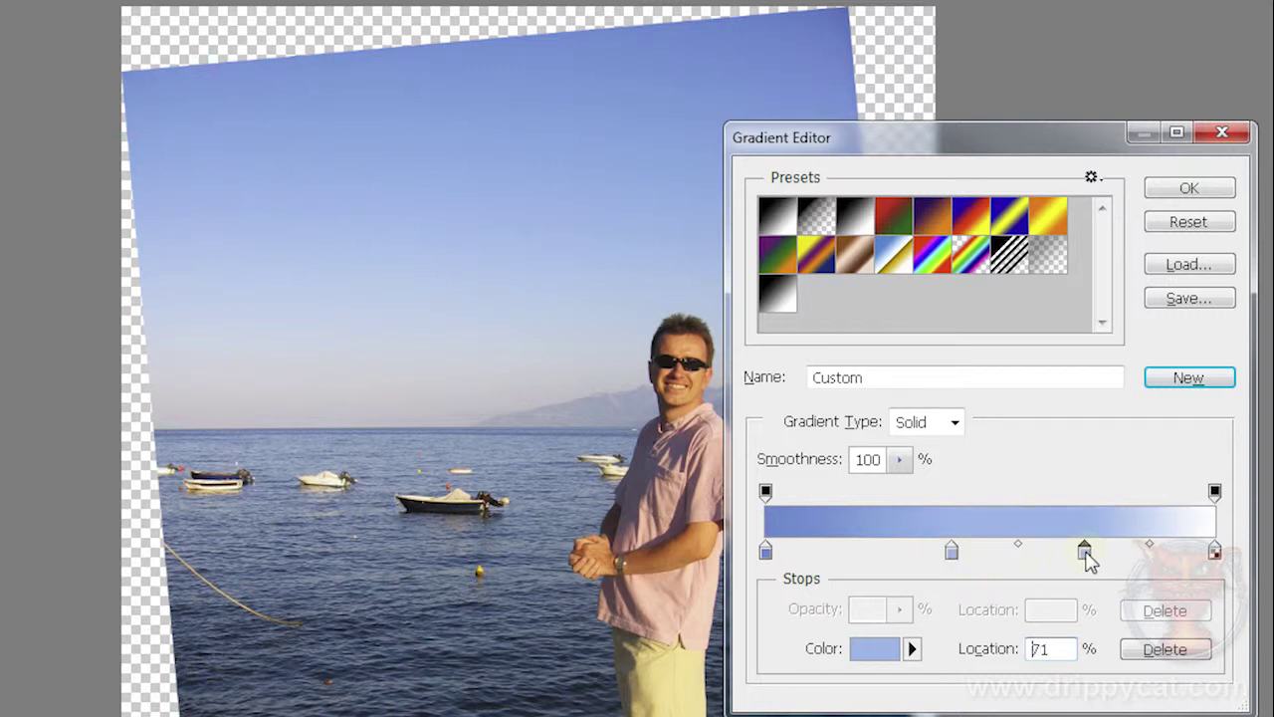
{"action": "left_click", "coordinate": [391, 335]}
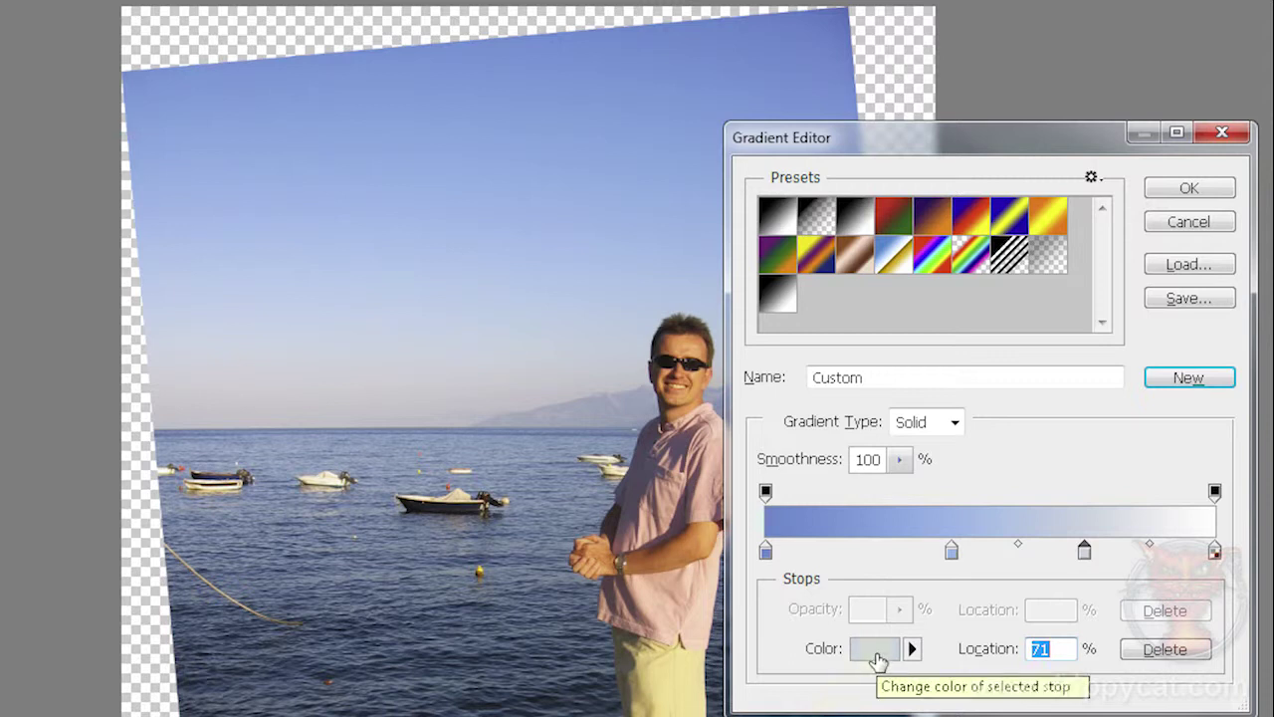
{"action": "left_click", "coordinate": [1215, 551]}
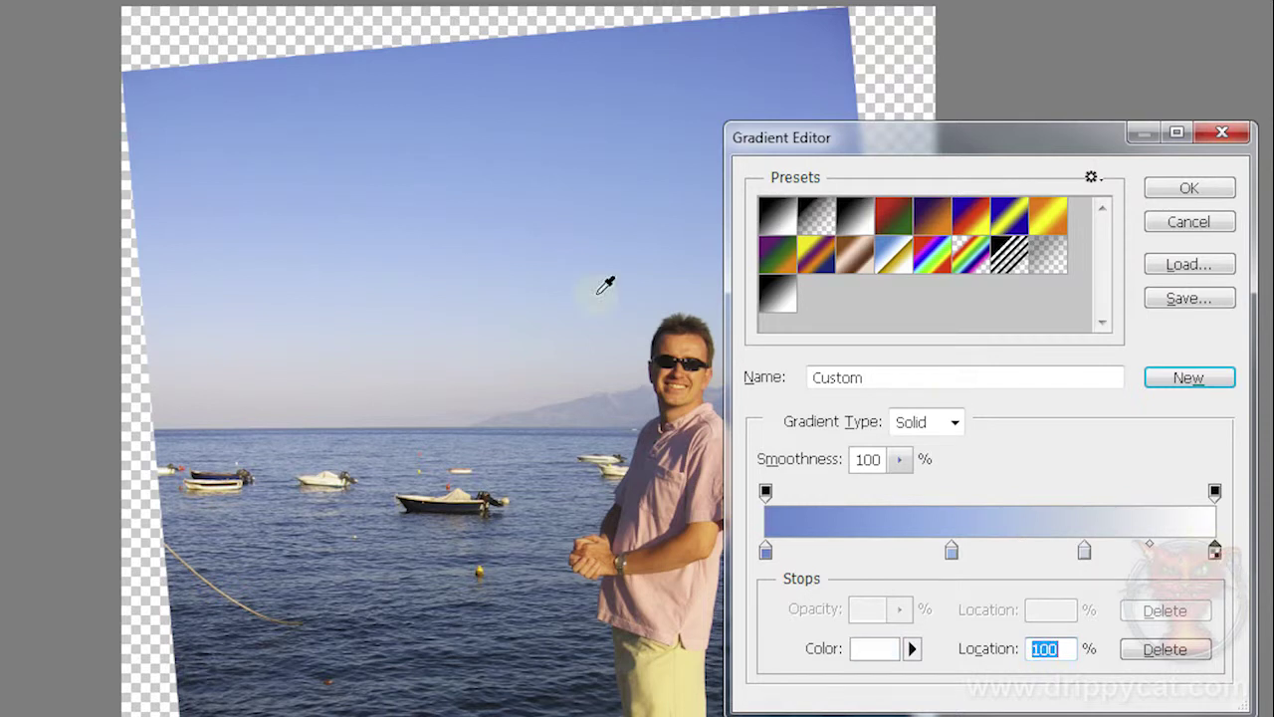
{"action": "left_click", "coordinate": [318, 412]}
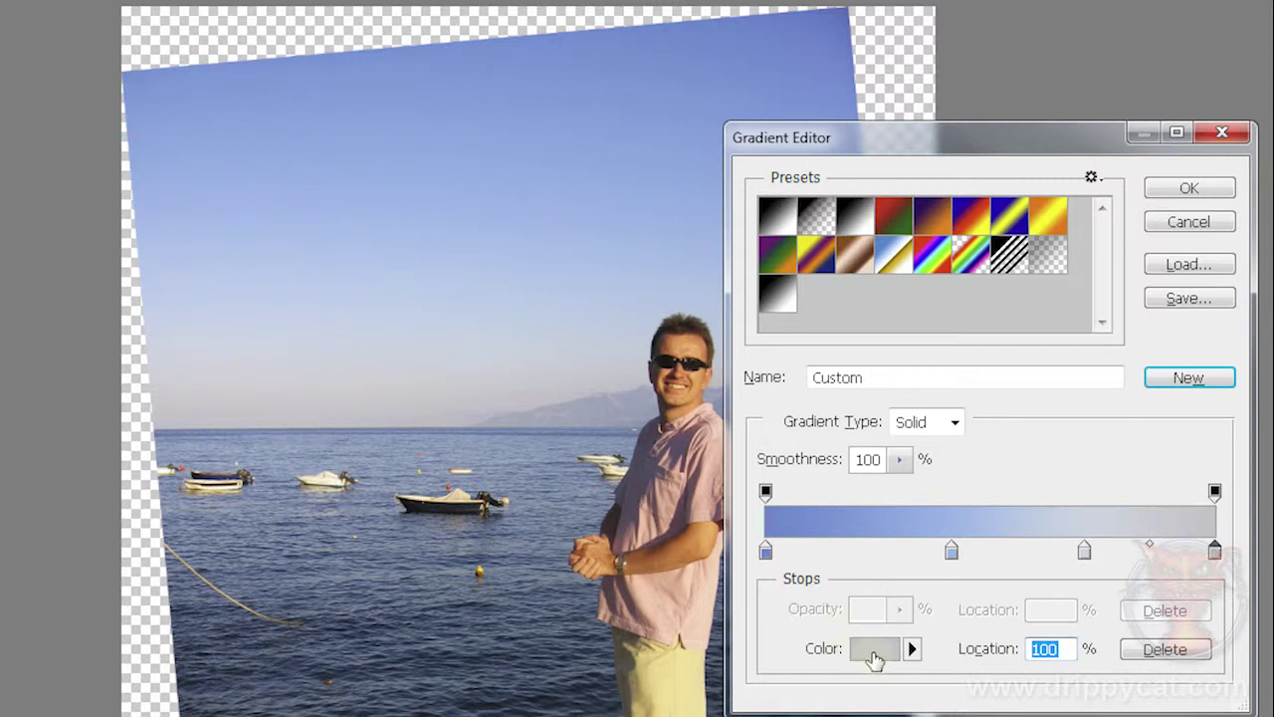
{"action": "left_click", "coordinate": [365, 414]}
{"action": "left_click", "coordinate": [1207, 191]}
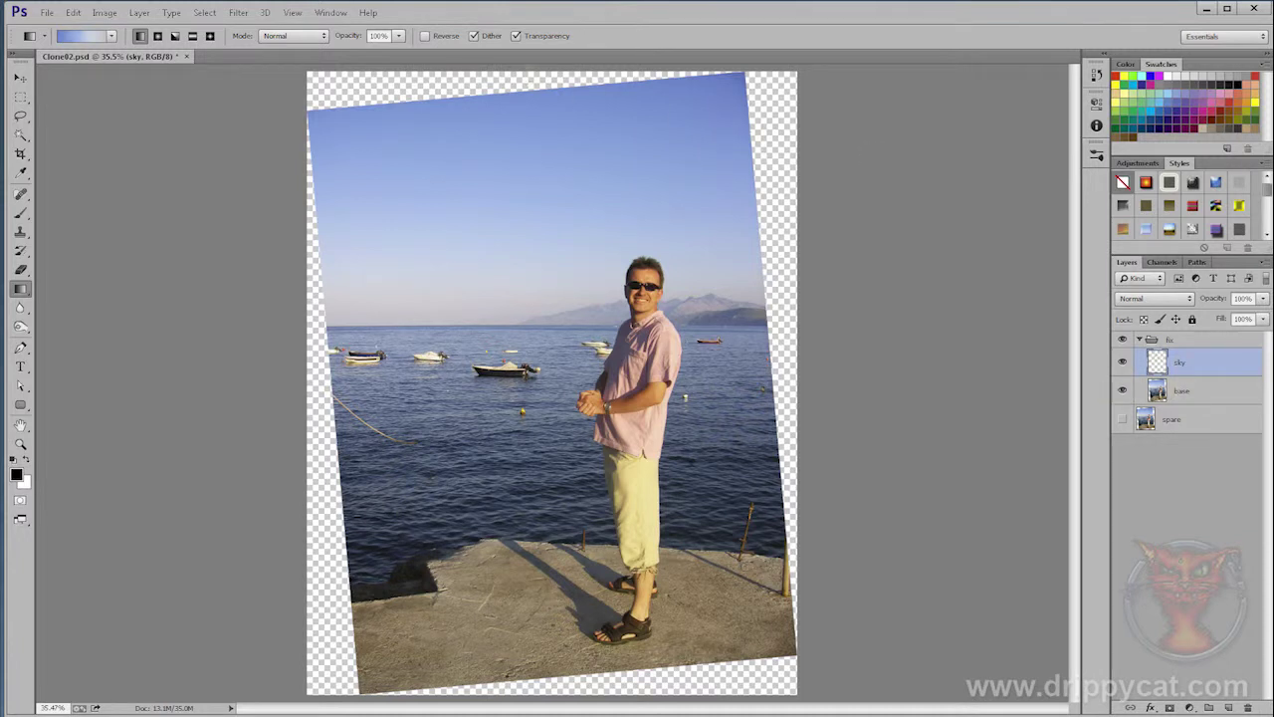
- Try a vertical linear gradient on the sky layer from the photo's upper edge to the horizon, without a selection
{"action": "left_click_drag", "start_coordinate": [525, 72], "coordinate": [539, 285]}
{"action": "left_click_drag", "start_coordinate": [543, 325], "coordinate": [543, 324]}
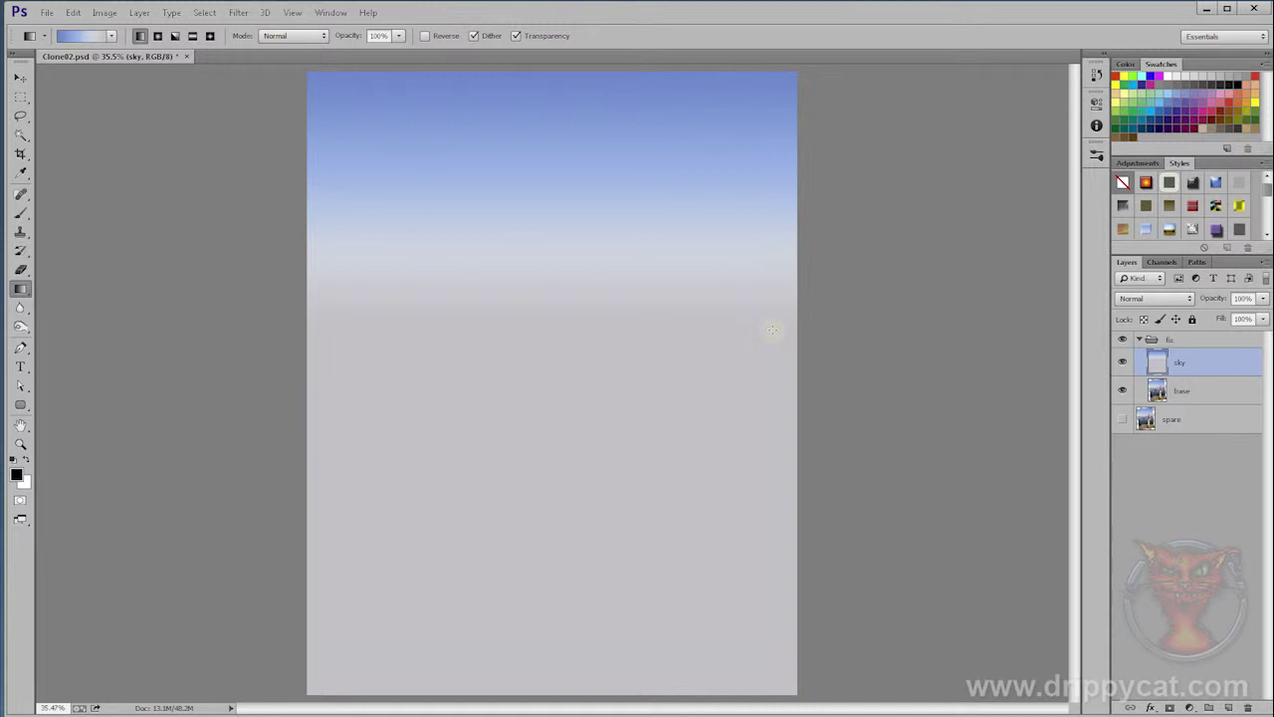
{"action": "key", "text": "ctrl+z"}
- Select the full-width rectangular area from the canvas's upper edge to the horizon
{"action": "left_click", "coordinate": [21, 98]}
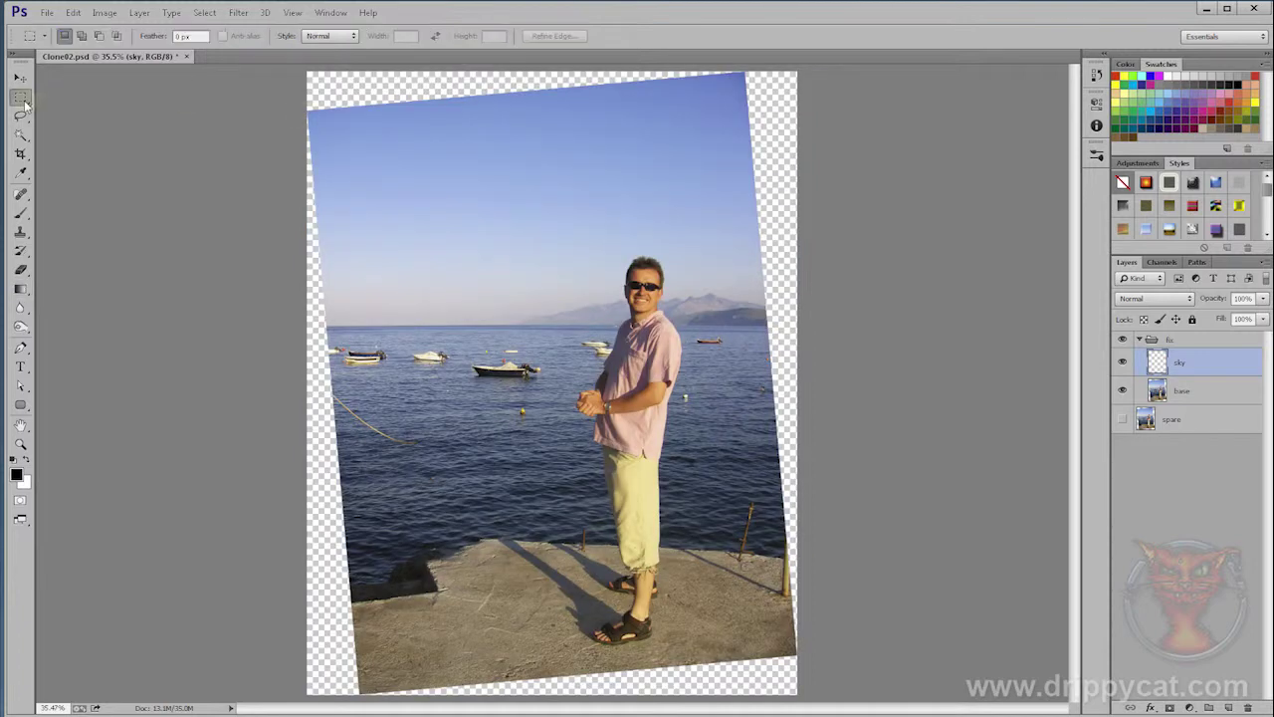
{"action": "left_click_drag", "start_coordinate": [303, 68], "coordinate": [792, 328]}
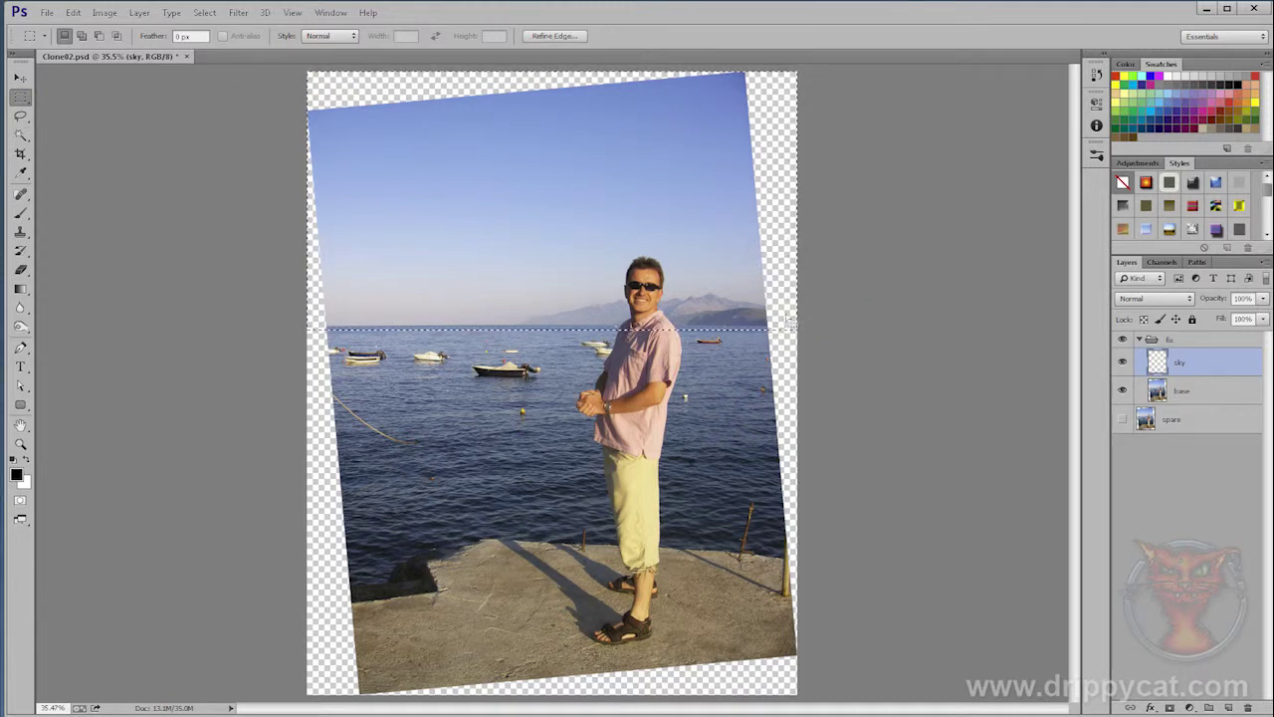
- Try filling the selected sky area with the vertical sky gradient ending at the horizon
{"action": "left_click", "coordinate": [19, 289]}
{"action": "left_click_drag", "start_coordinate": [520, 207], "coordinate": [520, 326]}
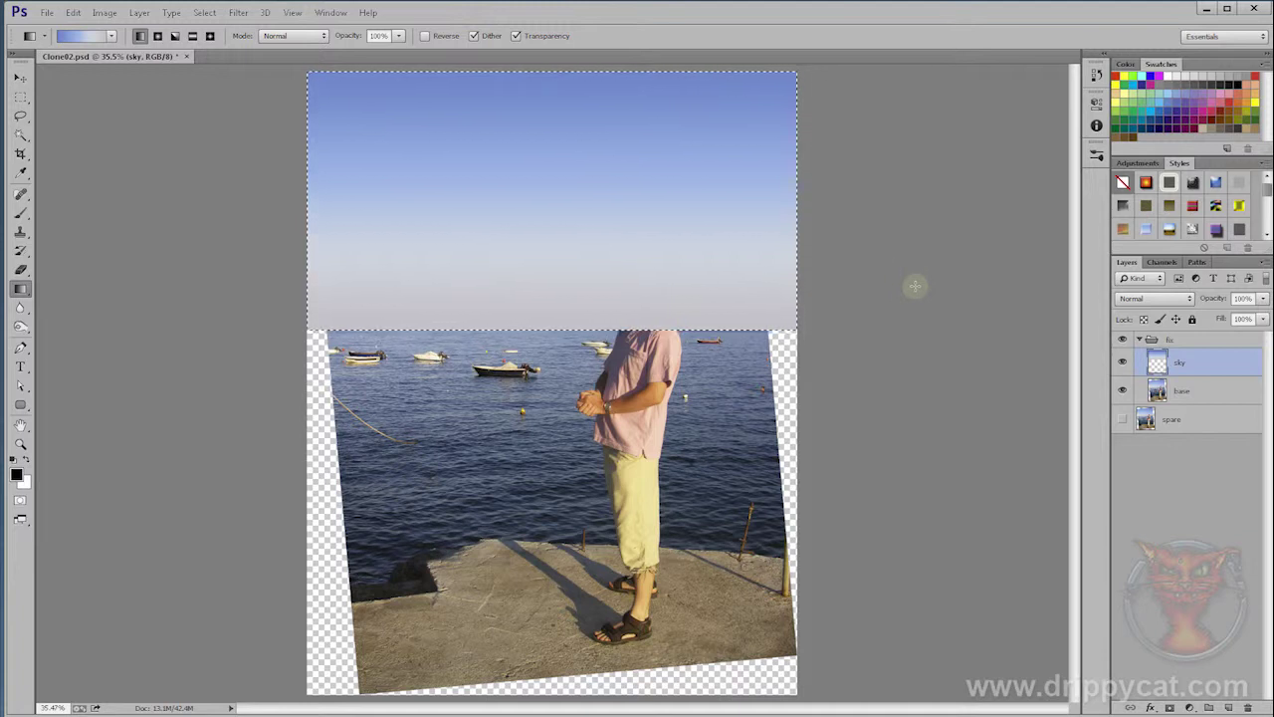
{"action": "key", "text": "ctrl+z"}
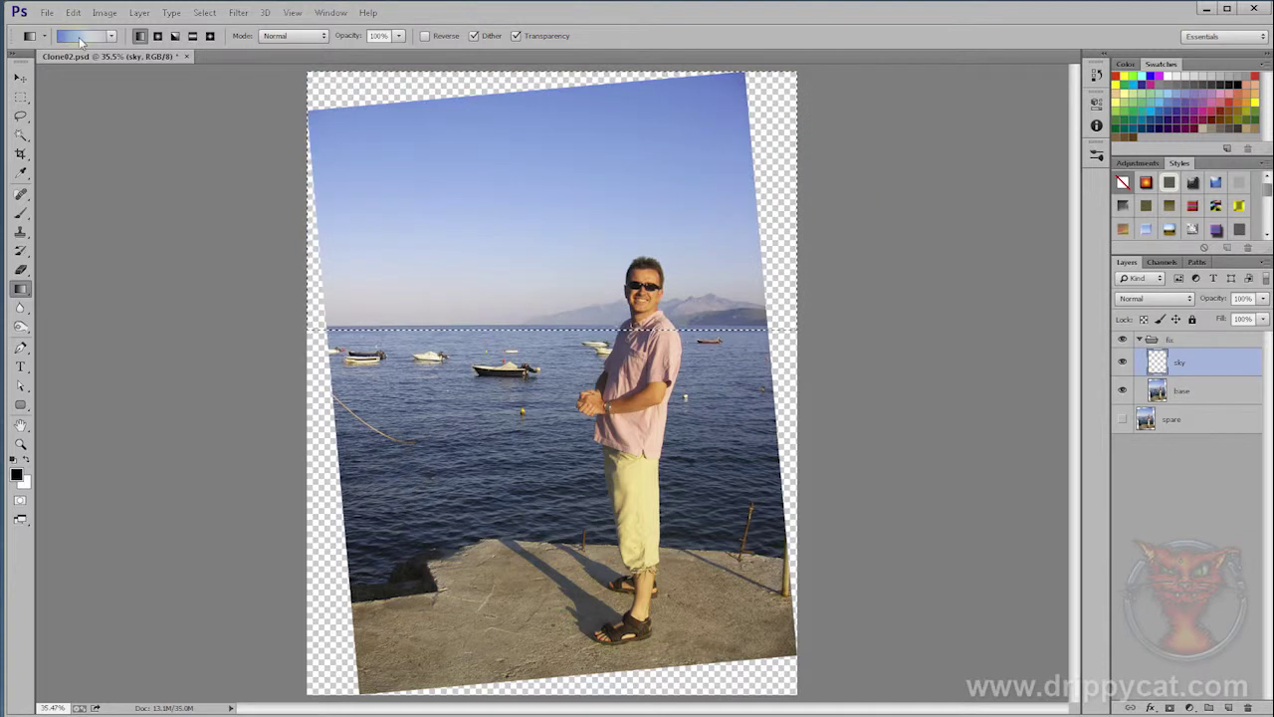
- Duplicate the sky gradient's end opacity stop at 71% location and reduce the end stop's opacity to 0%
{"action": "left_click", "coordinate": [84, 37]}
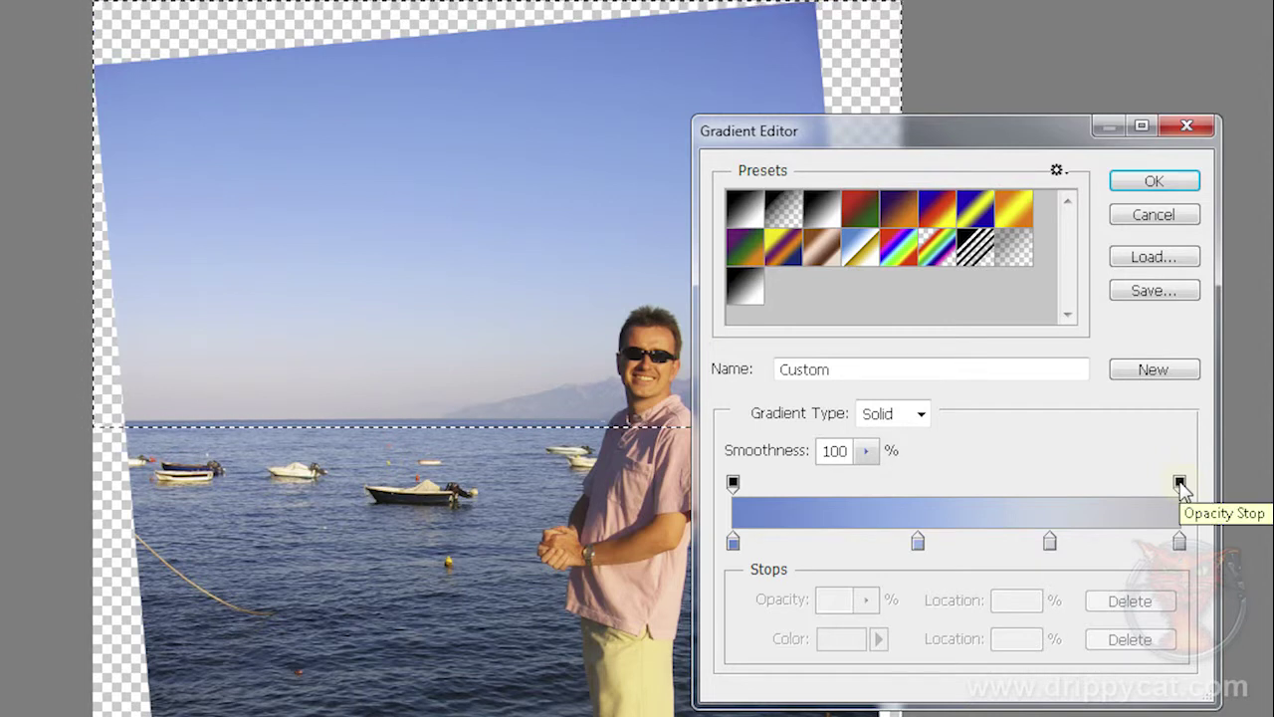
{"action": "key", "text": "alt"}
{"action": "left_click_drag", "start_coordinate": [1180, 486], "coordinate": [1052, 495]}
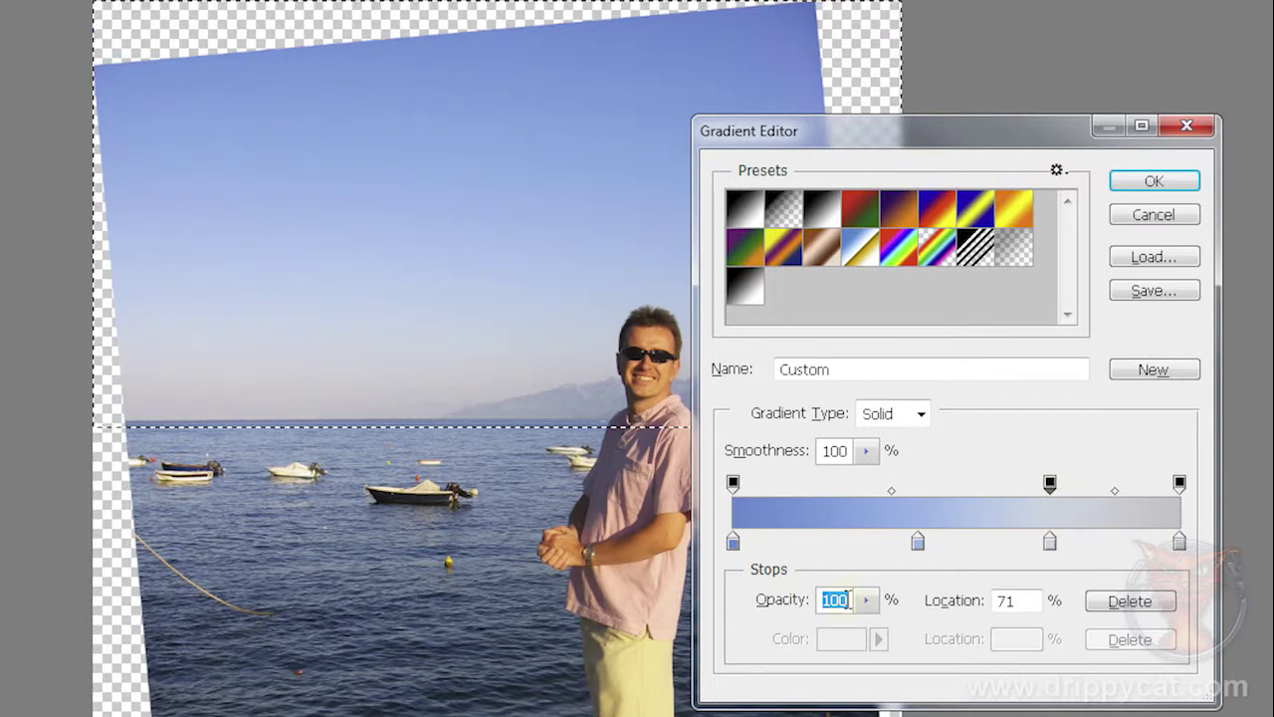
{"action": "left_click", "coordinate": [1180, 486]}
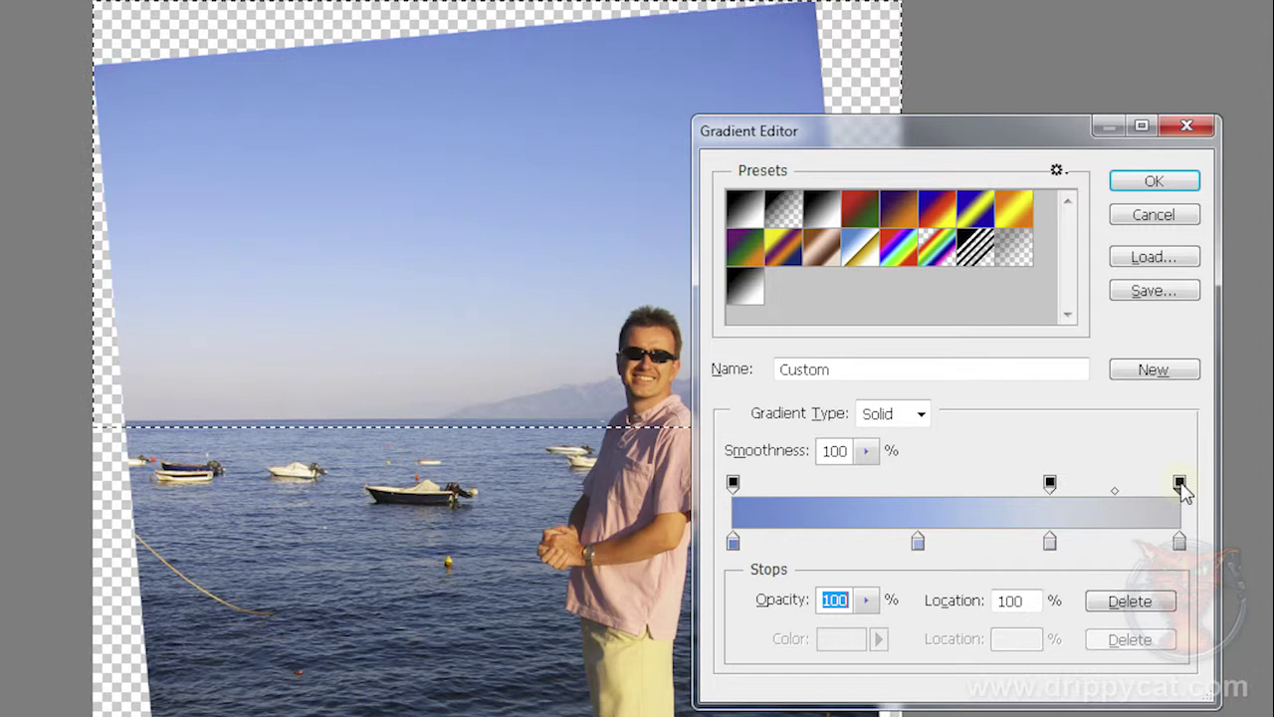
{"action": "left_click", "coordinate": [866, 600]}
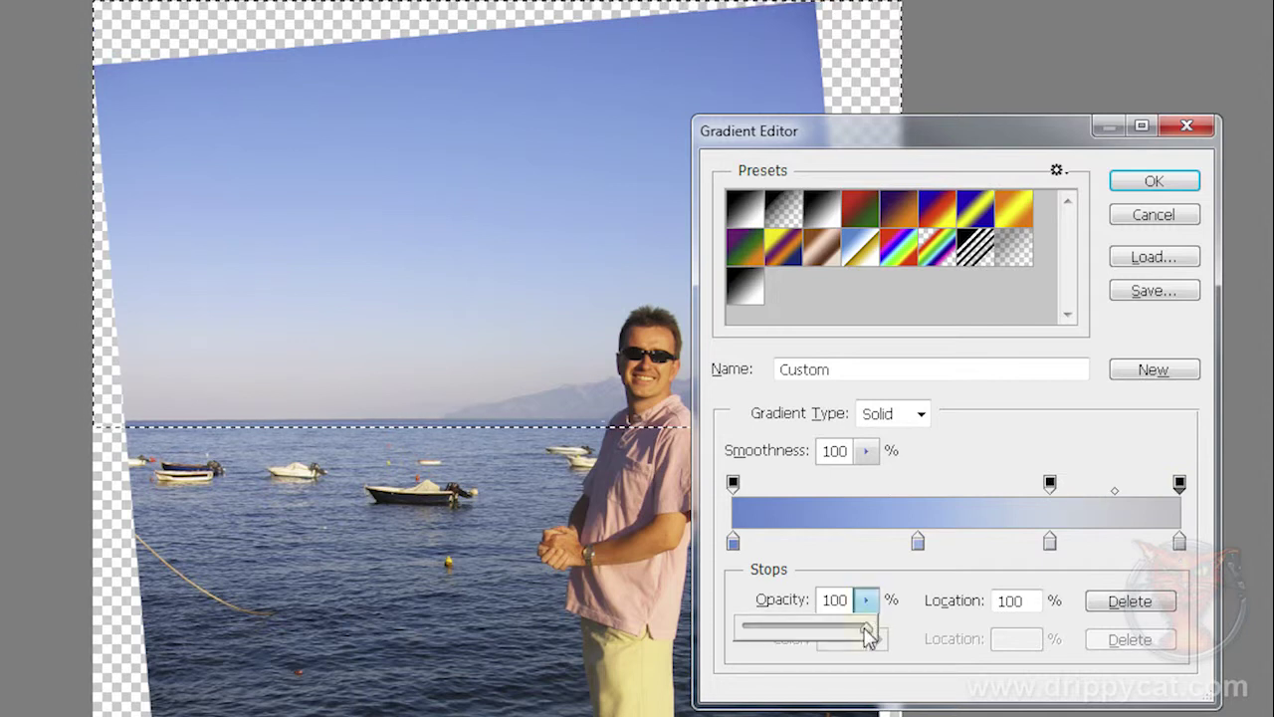
{"action": "left_click_drag", "start_coordinate": [864, 631], "coordinate": [714, 632]}
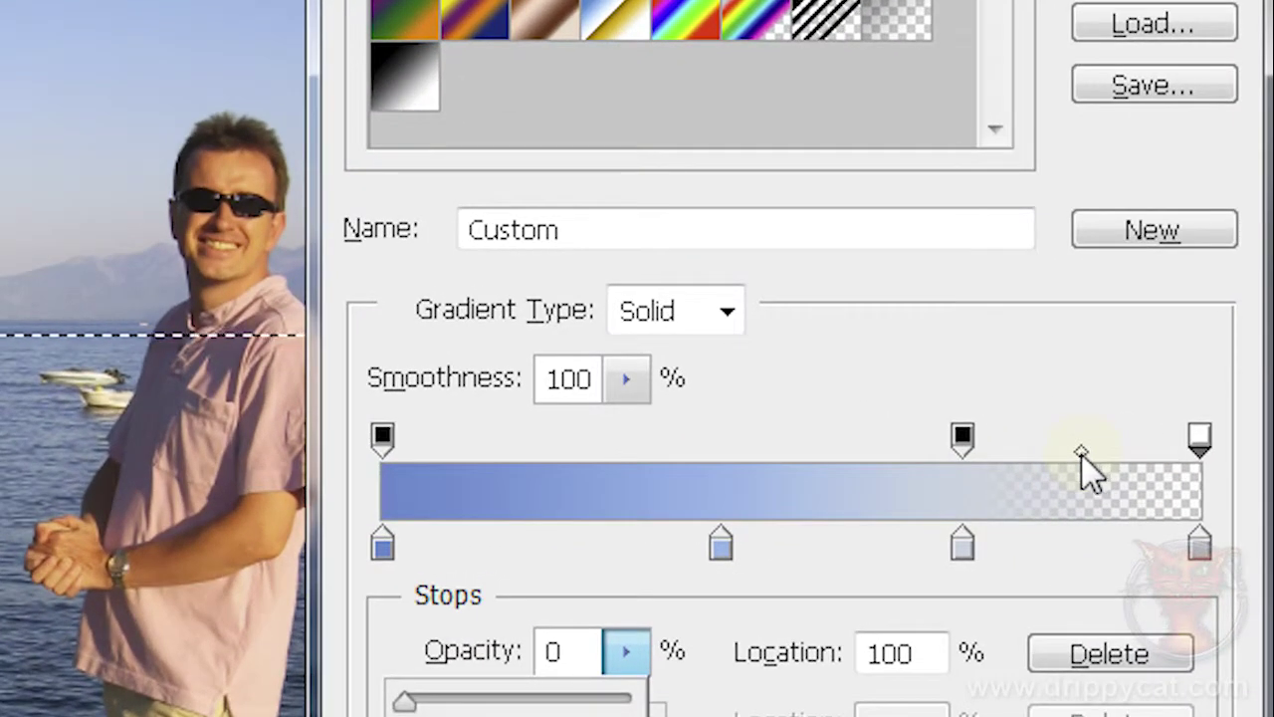
- Shift the midpoint between the last two opacity stops to 92% and accept the gradient
{"action": "left_click_drag", "start_coordinate": [1082, 456], "coordinate": [1181, 498]}
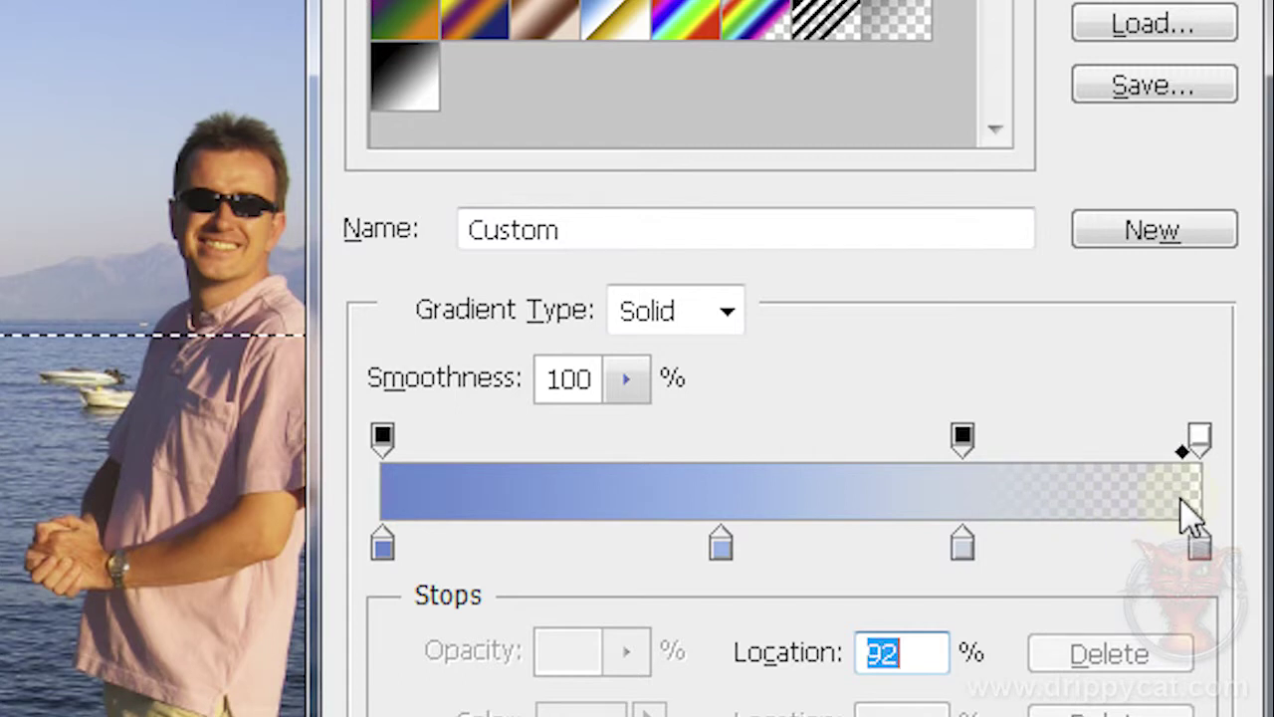
{"action": "left_click", "coordinate": [1201, 442]}
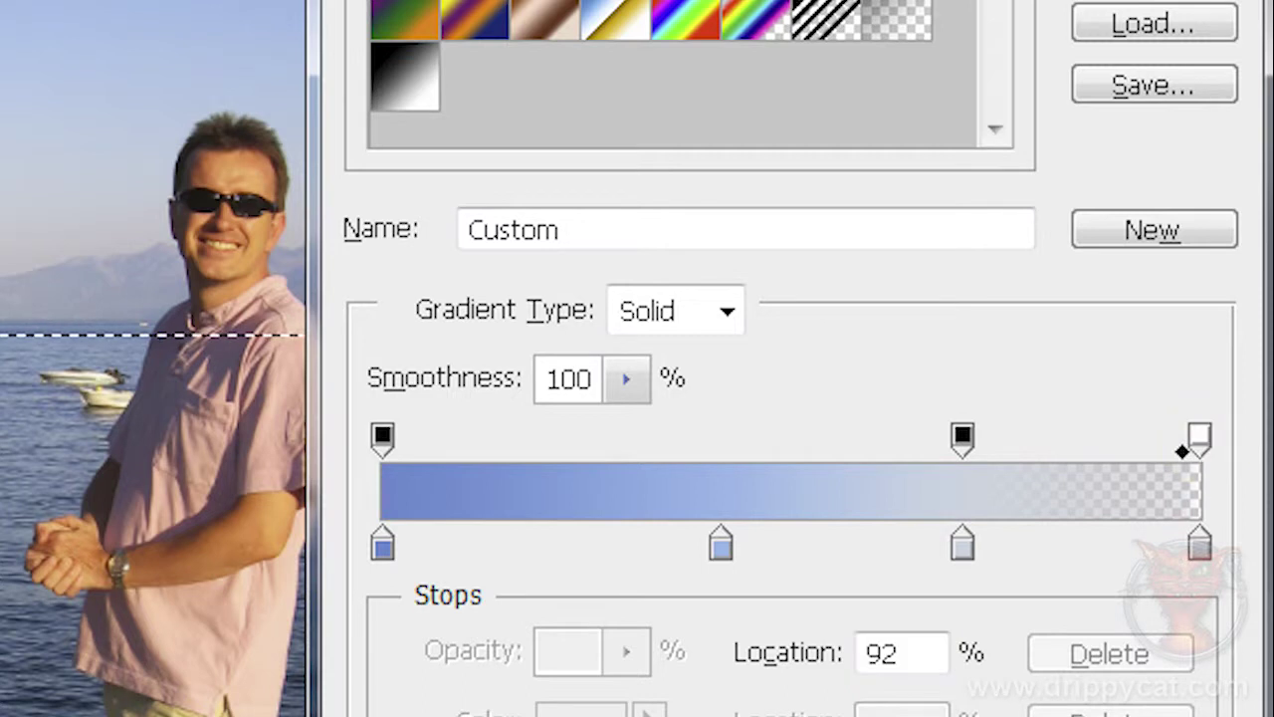
{"action": "key", "text": "Return"}
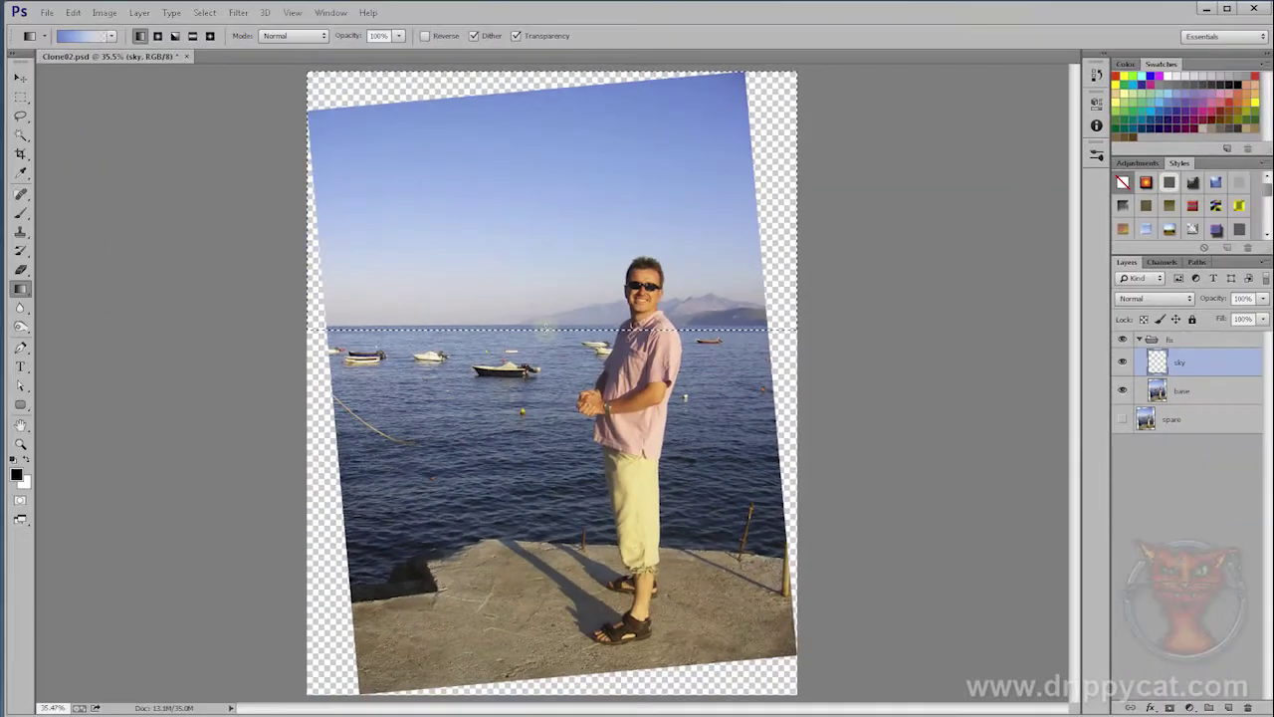
- Replace the selection with a full-width rectangle from the canvas's upper edge to slightly below the horizon, through the boats
{"action": "key", "text": "ctrl+d"}
{"action": "left_click", "coordinate": [20, 96]}
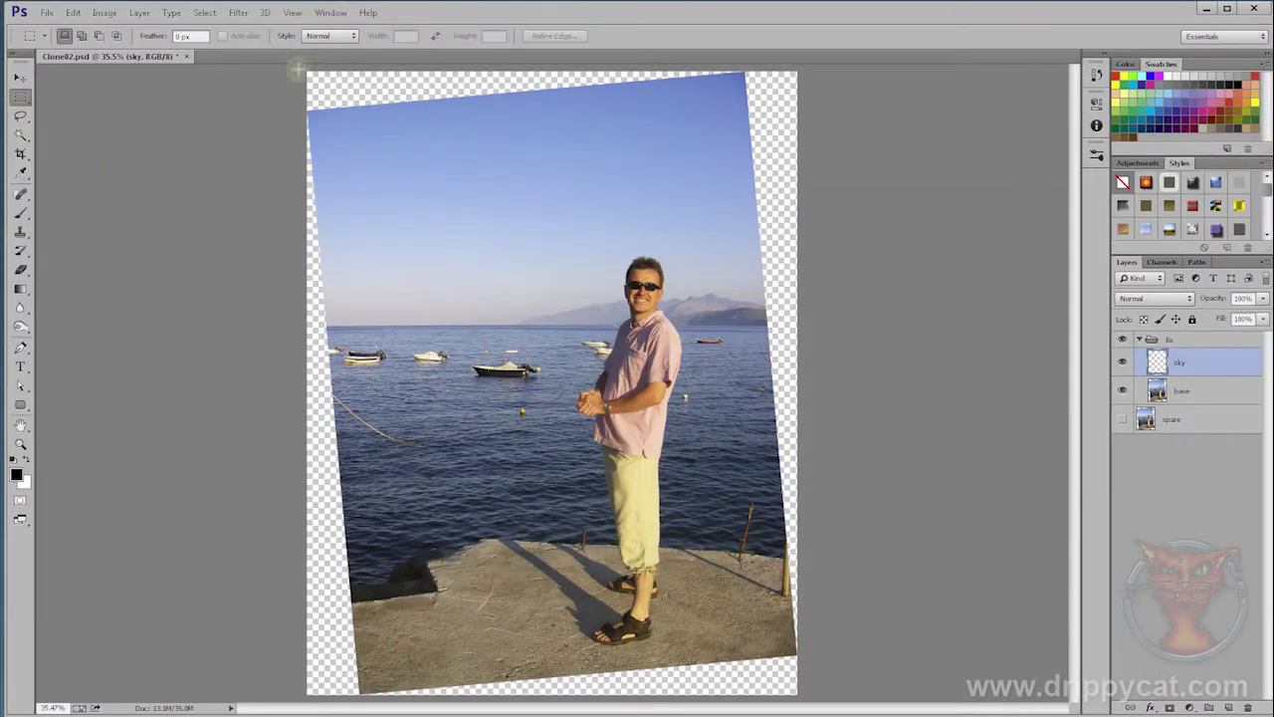
{"action": "left_click_drag", "start_coordinate": [308, 71], "coordinate": [803, 359]}
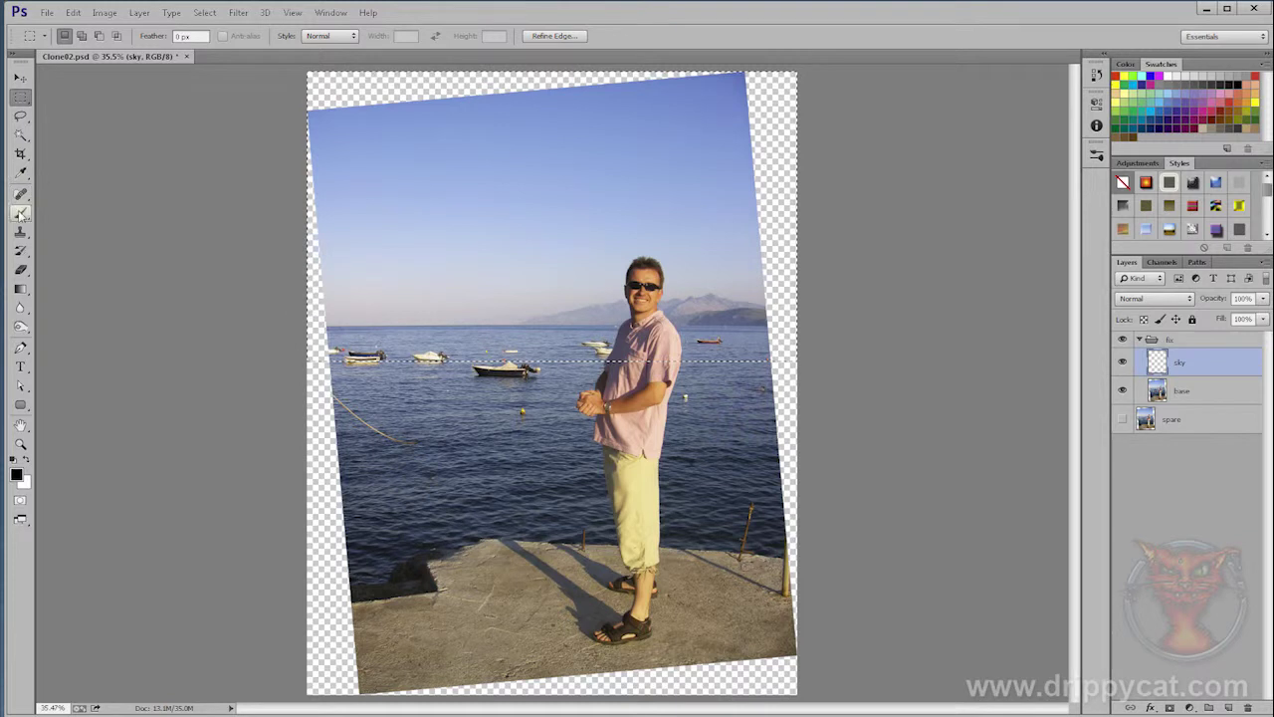
- Try the fading sky gradient vertically from the selection's upper edge to its lower edge, and undo it
{"action": "left_click", "coordinate": [20, 289]}
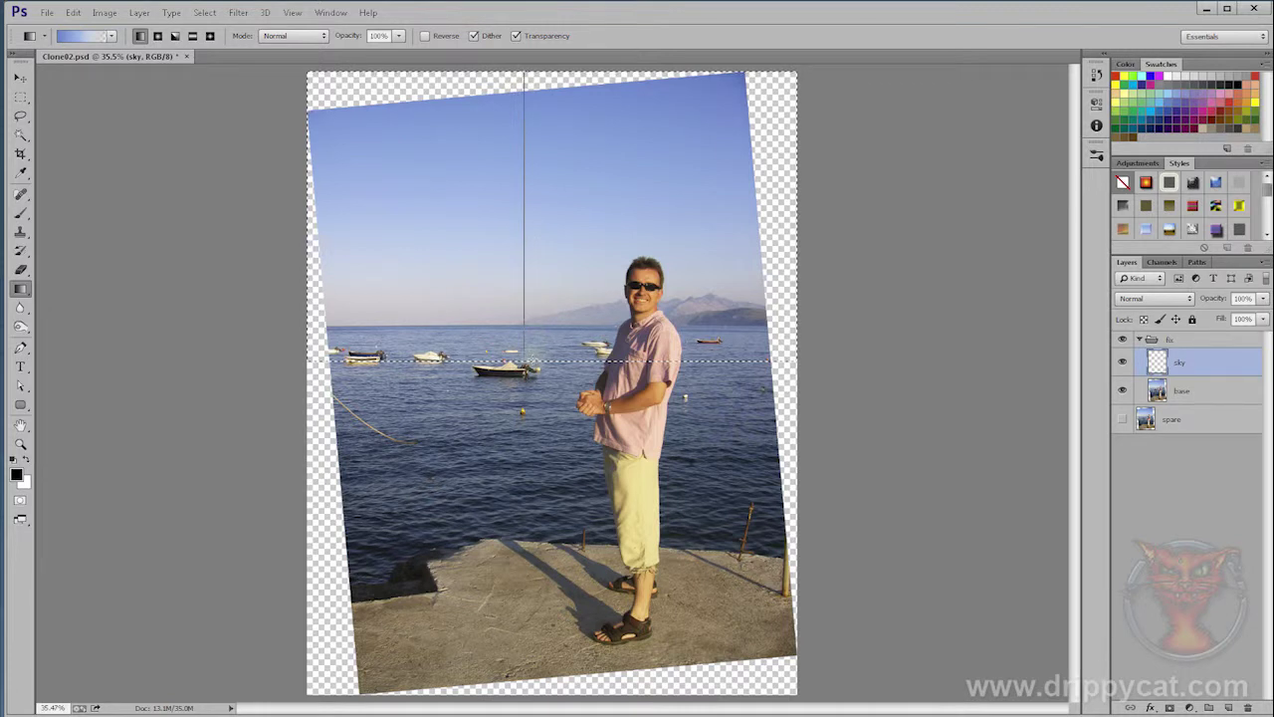
{"action": "left_click_drag", "start_coordinate": [524, 357], "coordinate": [524, 356]}
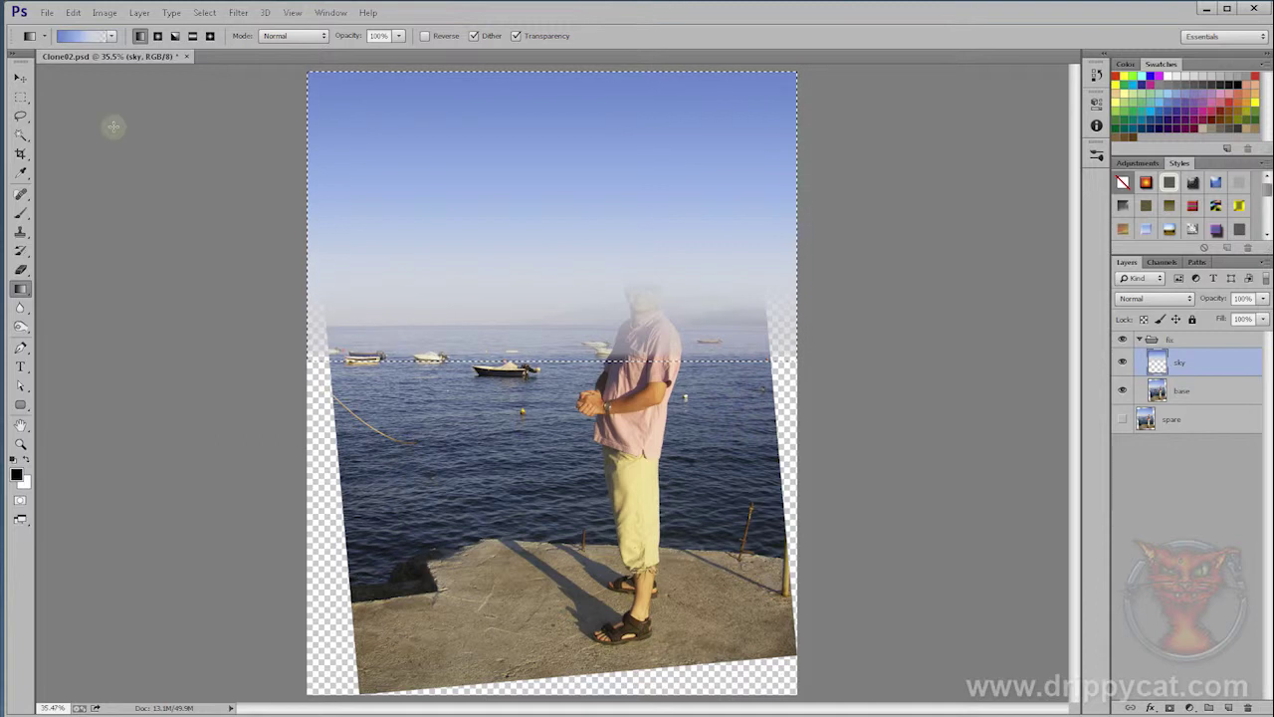
{"action": "key", "text": "ctrl+z"}
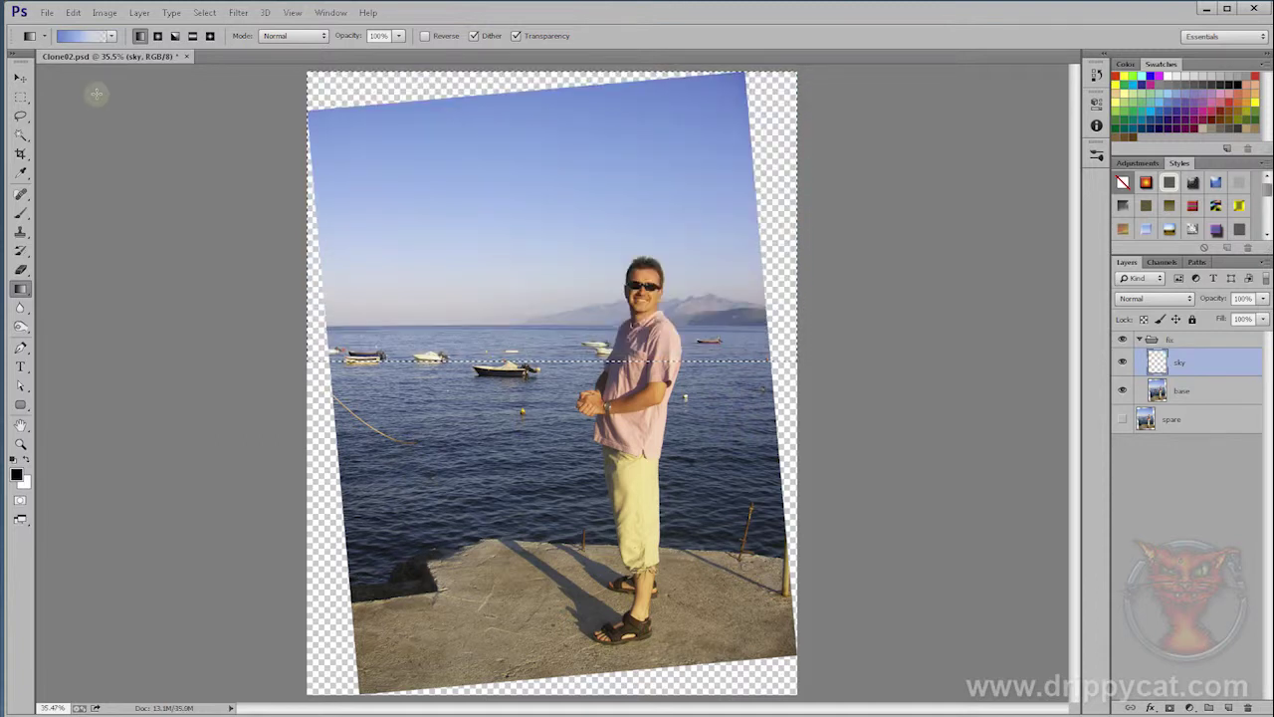
- Move the gradient's middle opacity stop to 89% and the pale lower-sky colour stop to 75%, and accept the gradient
{"action": "left_click", "coordinate": [85, 36]}
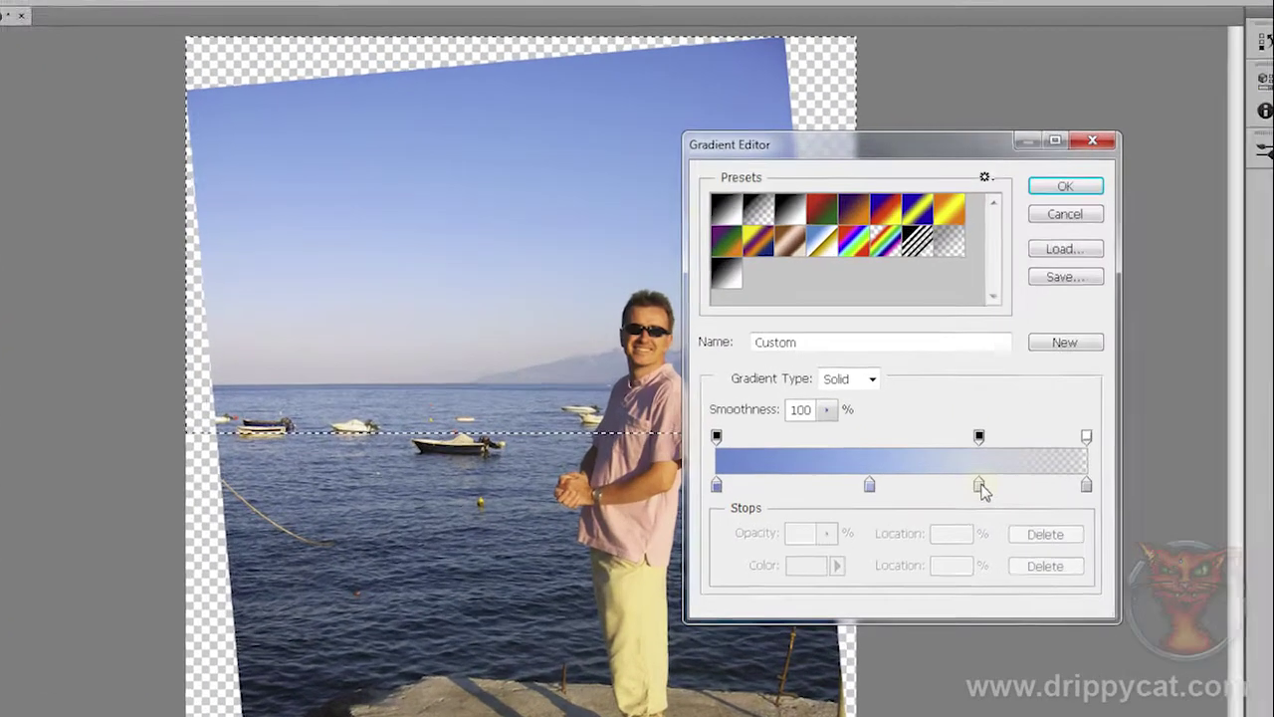
{"action": "left_click_drag", "start_coordinate": [887, 400], "coordinate": [898, 402]}
{"action": "left_click_drag", "start_coordinate": [1051, 494], "coordinate": [1086, 501]}
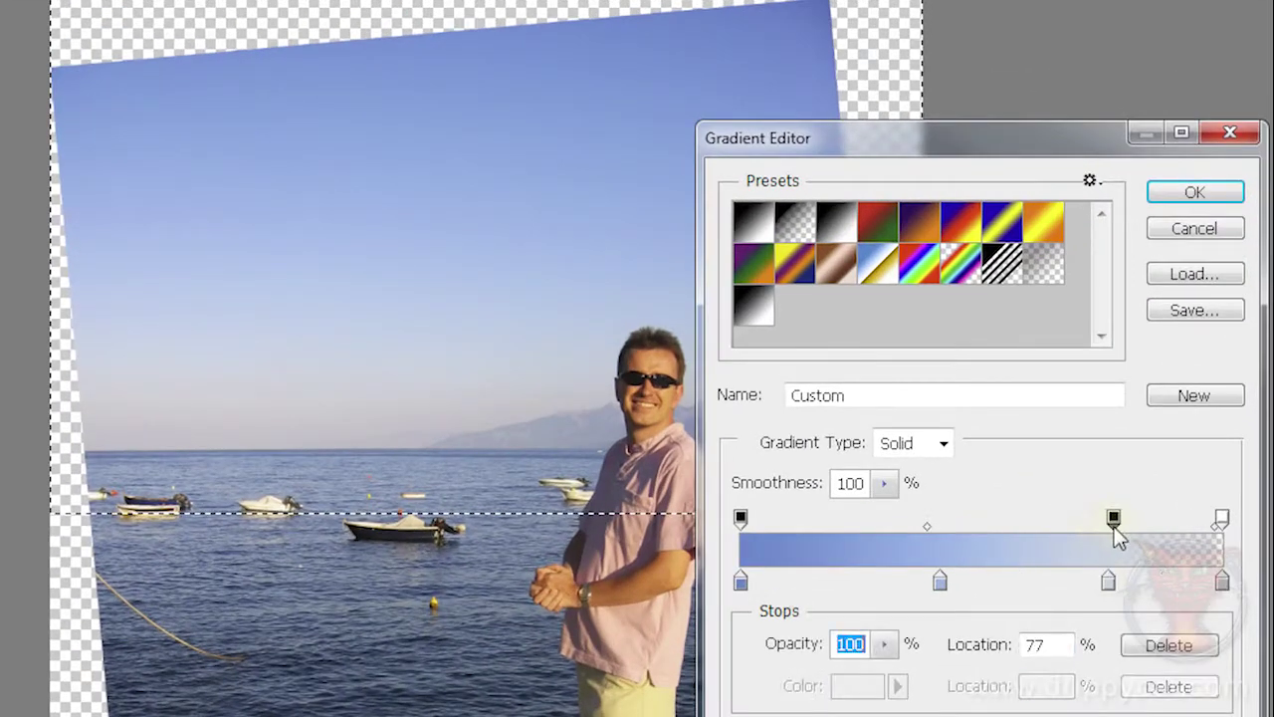
{"action": "left_click_drag", "start_coordinate": [1108, 581], "coordinate": [1090, 580]}
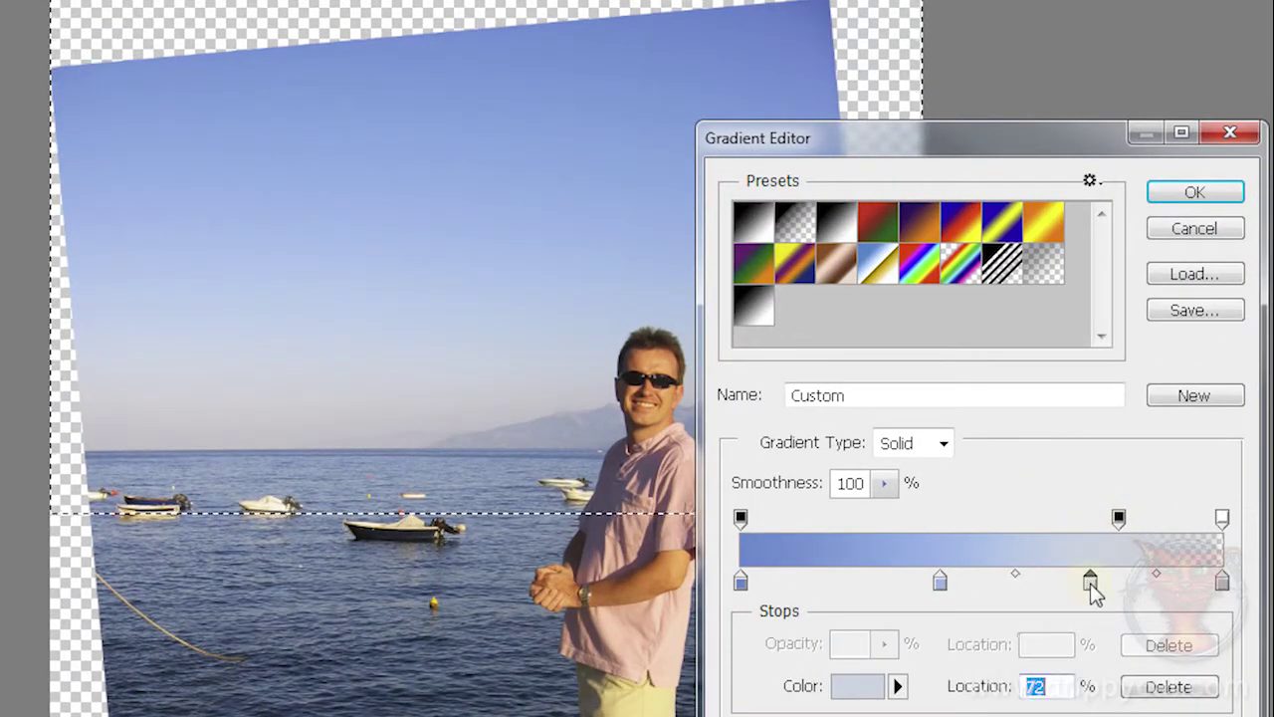
{"action": "left_click_drag", "start_coordinate": [1120, 521], "coordinate": [1144, 526]}
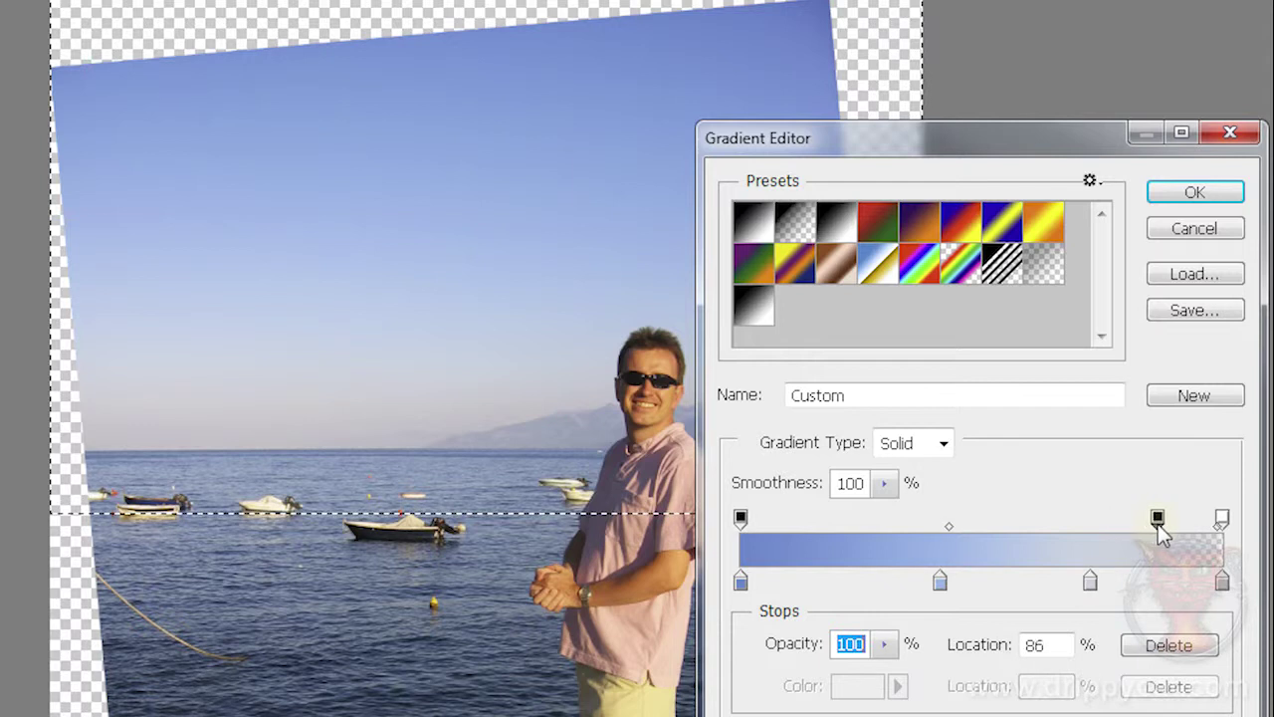
{"action": "left_click_drag", "start_coordinate": [1091, 581], "coordinate": [1105, 586]}
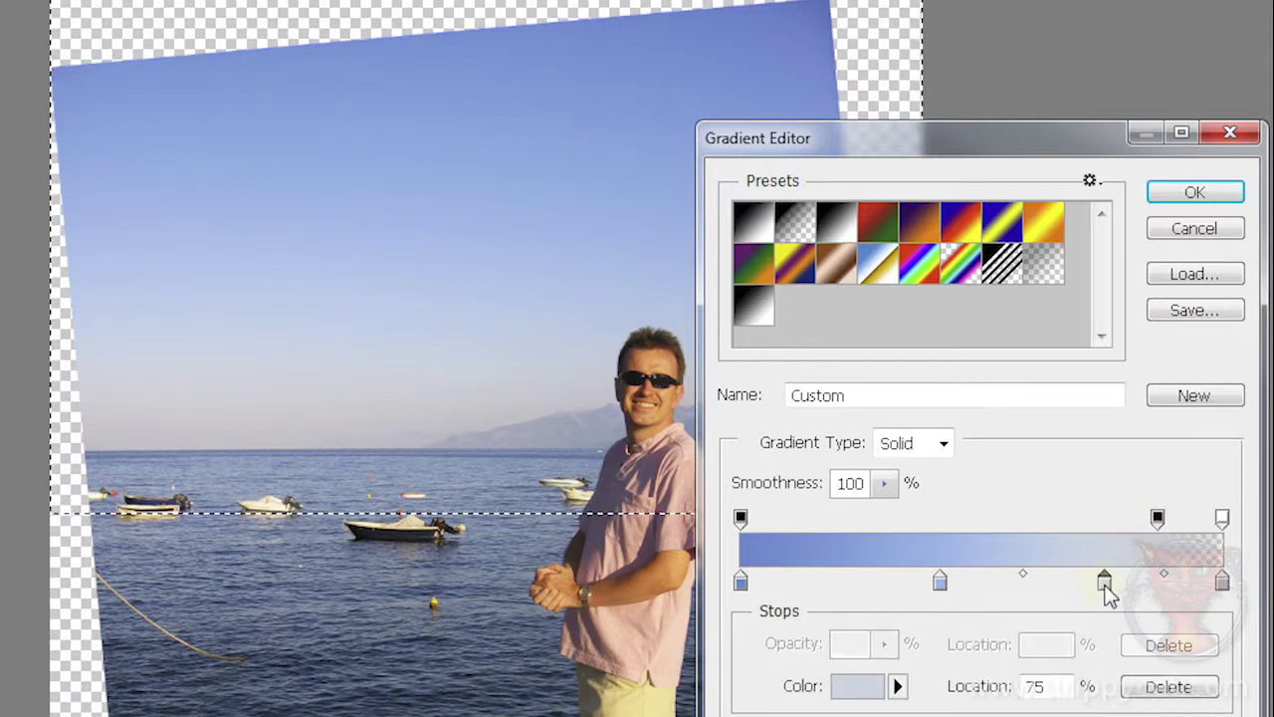
{"action": "left_click_drag", "start_coordinate": [1160, 522], "coordinate": [1171, 520]}
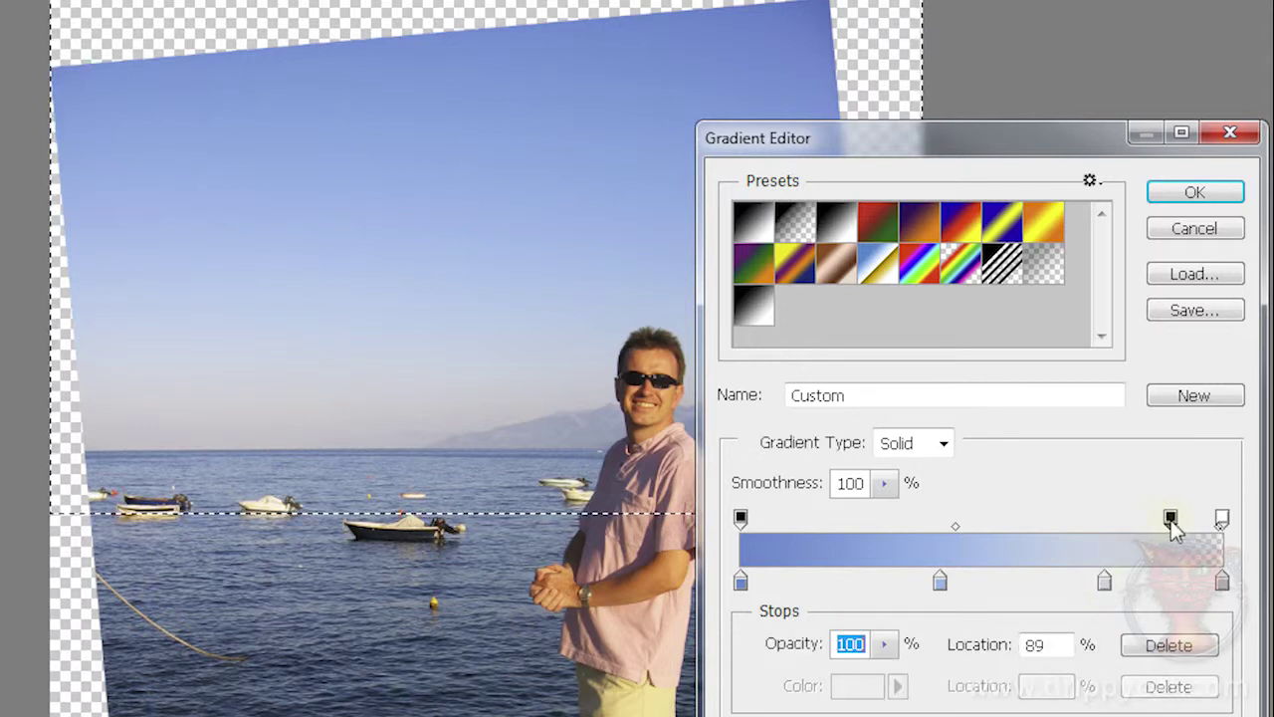
{"action": "left_click", "coordinate": [1217, 199]}
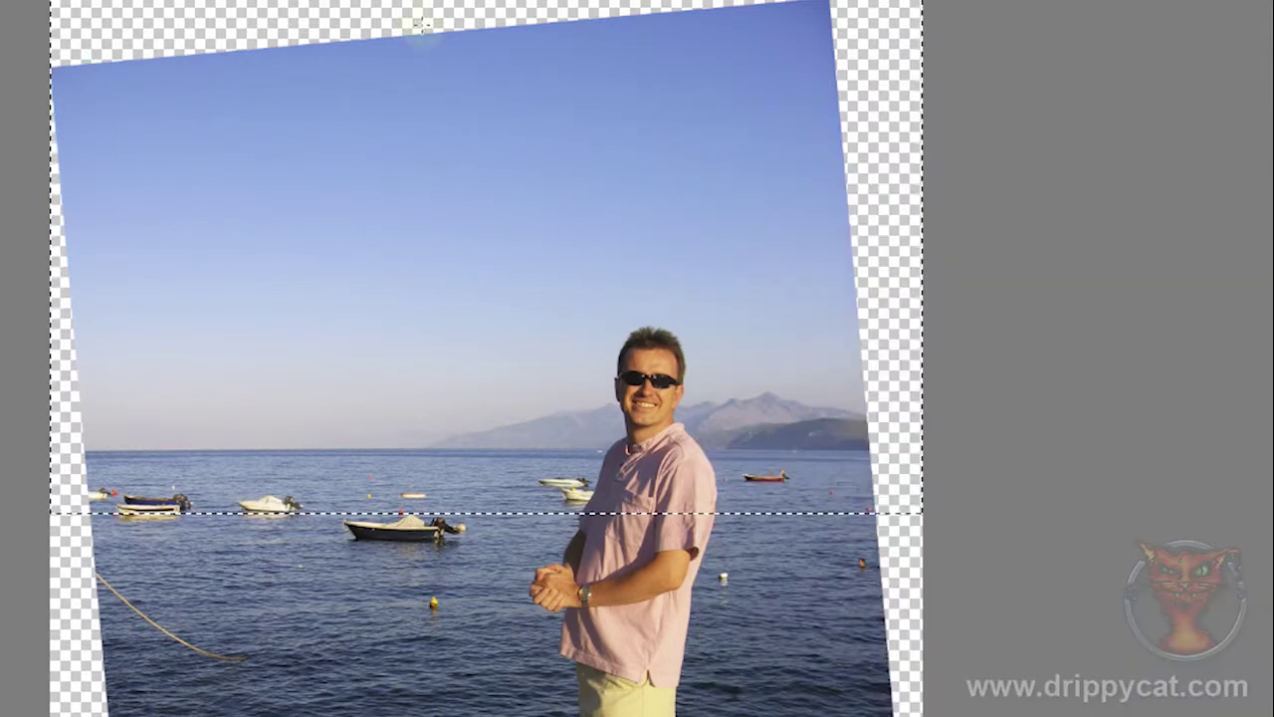
- Fill the selected area on the sky layer with the vertical gradient ending just below the horizon, and deselect
{"action": "left_click_drag", "start_coordinate": [436, 2], "coordinate": [436, 503]}
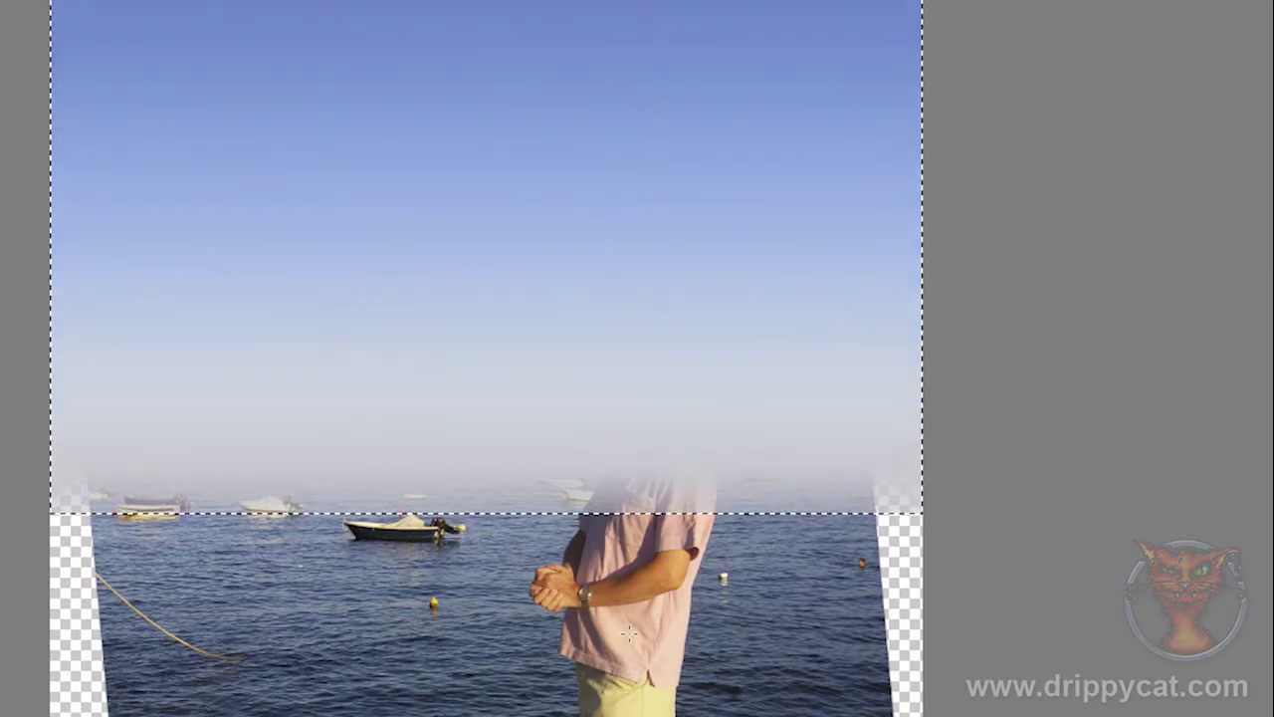
{"action": "left_click", "coordinate": [374, 495]}
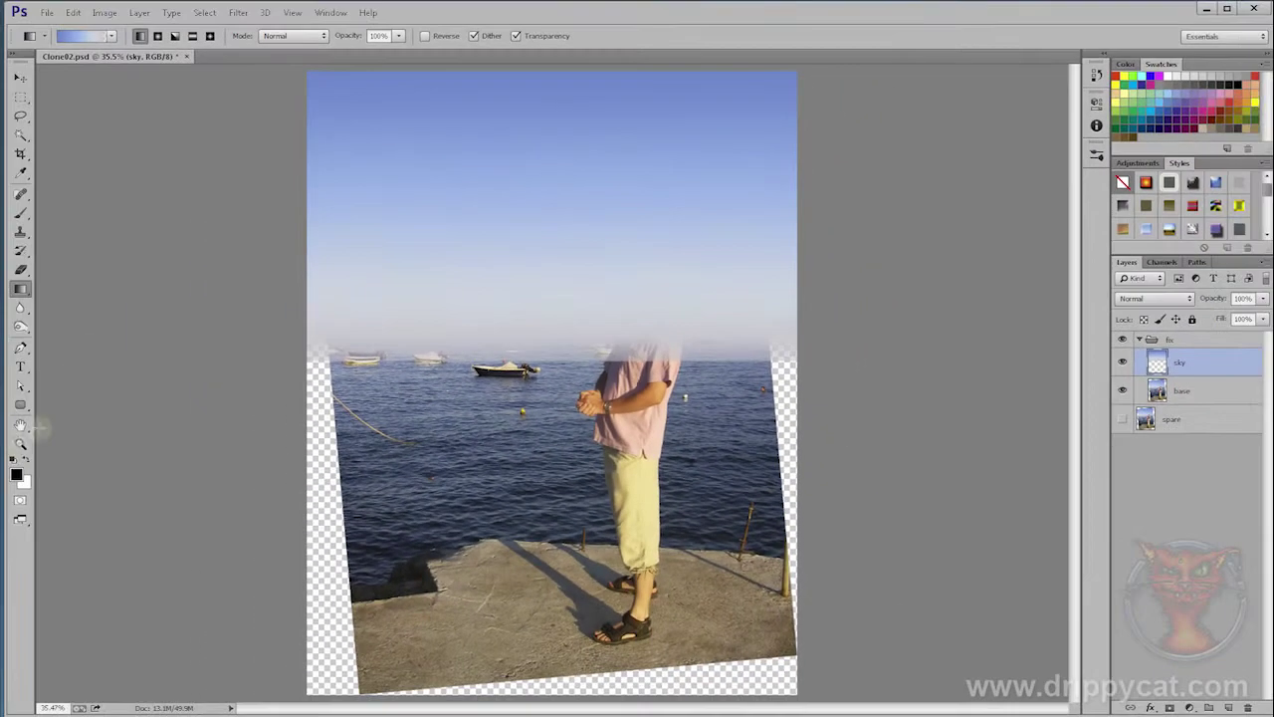
- Compare the gradient's smoothness with the original photo's sky grain at 500% by hiding and reshowing the sky layer
{"action": "left_click", "coordinate": [20, 444]}
{"action": "left_click_drag", "start_coordinate": [489, 223], "coordinate": [521, 260]}
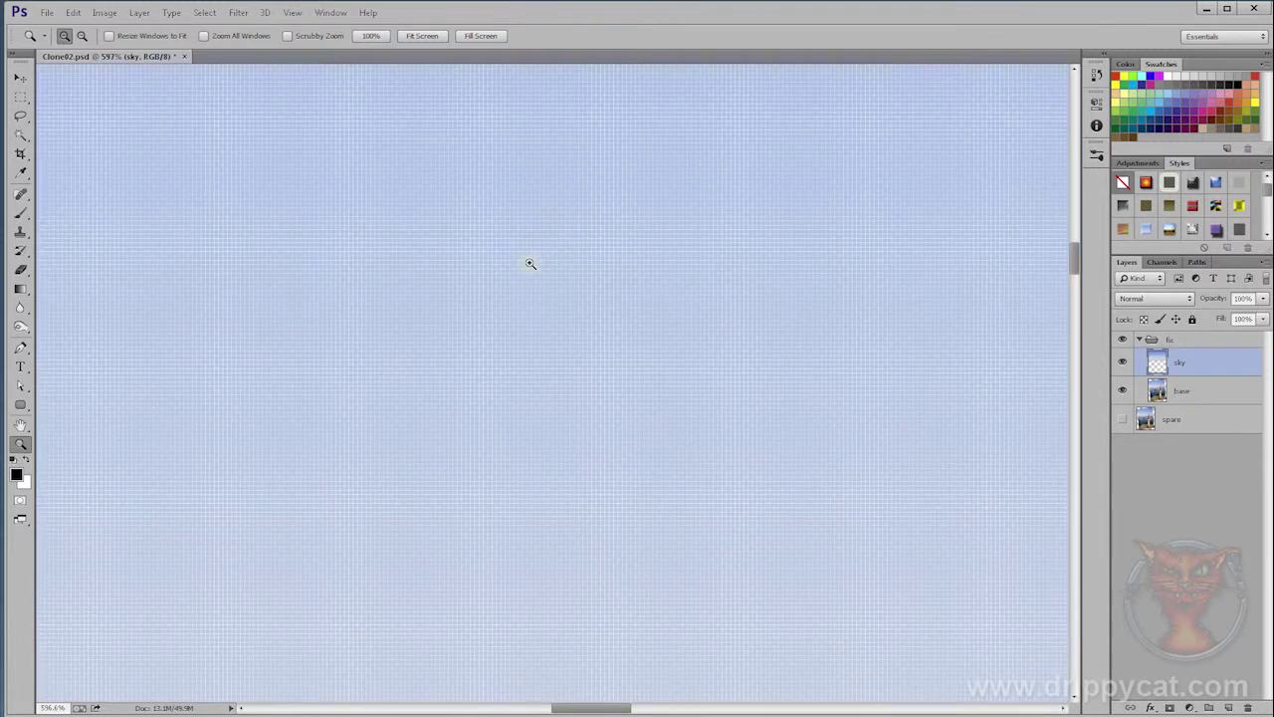
{"action": "key", "text": "alt"}
{"action": "left_click", "coordinate": [553, 354], "text": "alt"}
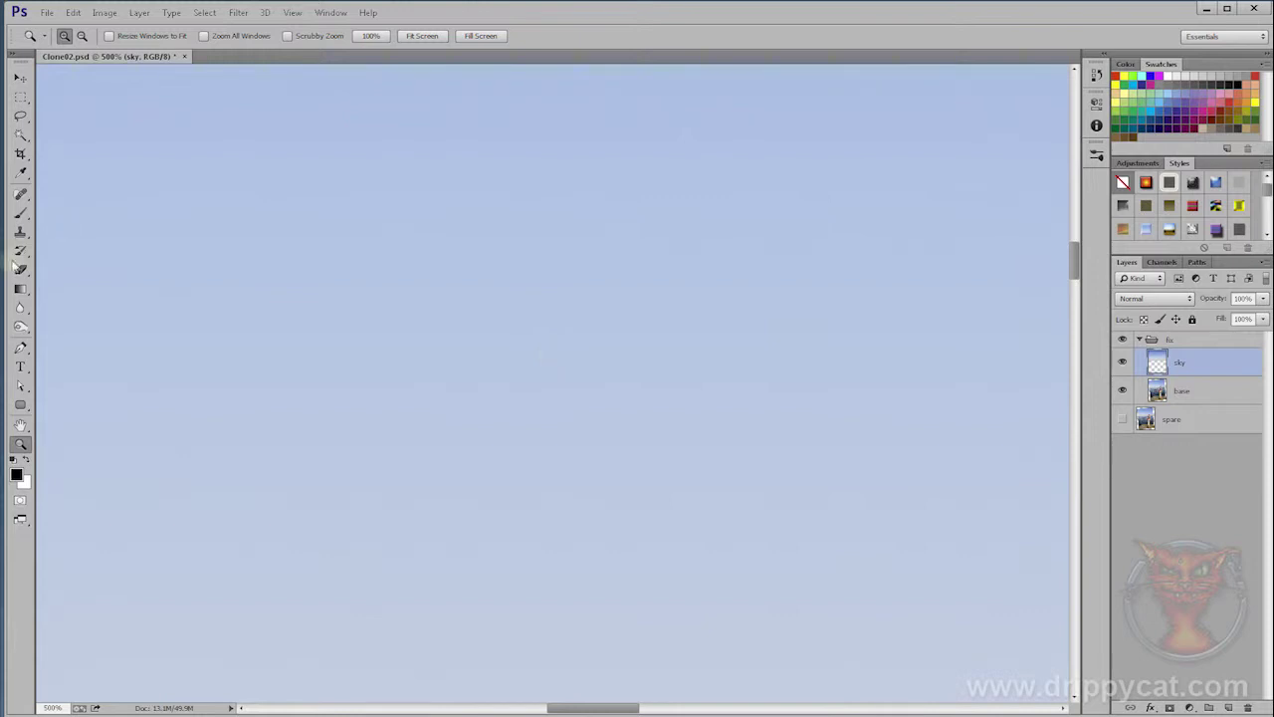
{"action": "left_click", "coordinate": [20, 283]}
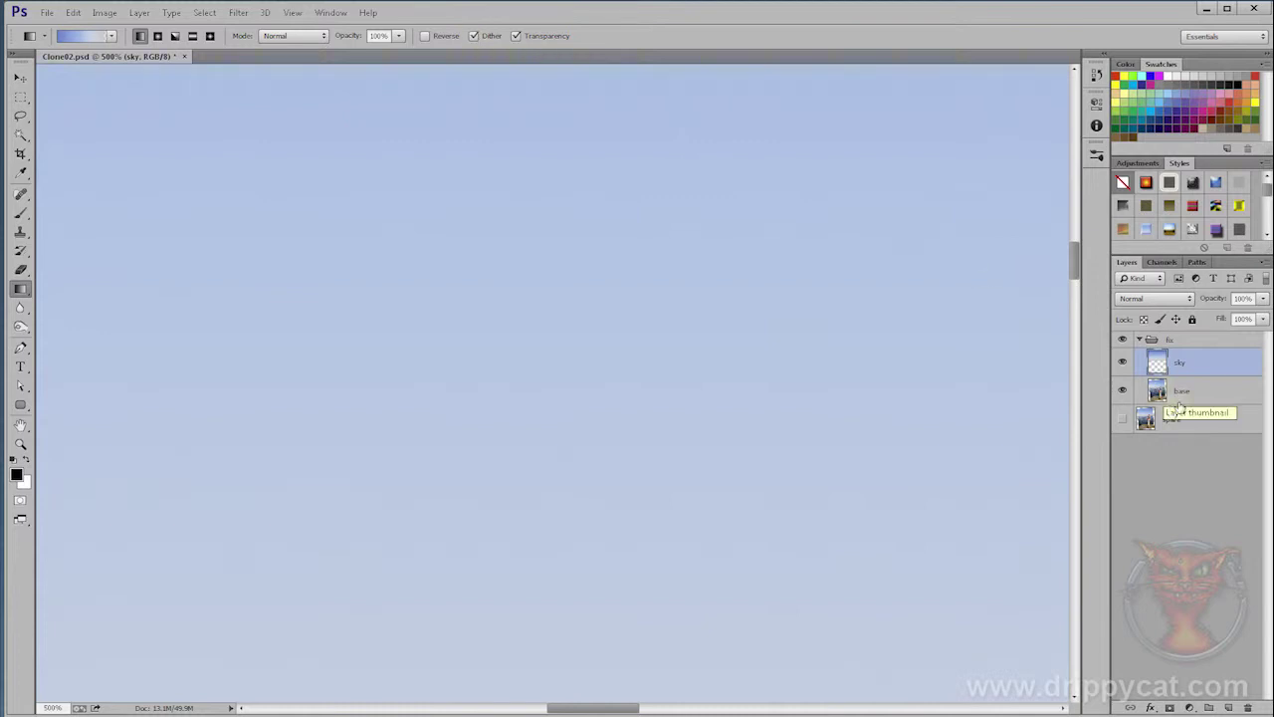
{"action": "left_click", "coordinate": [1124, 366]}
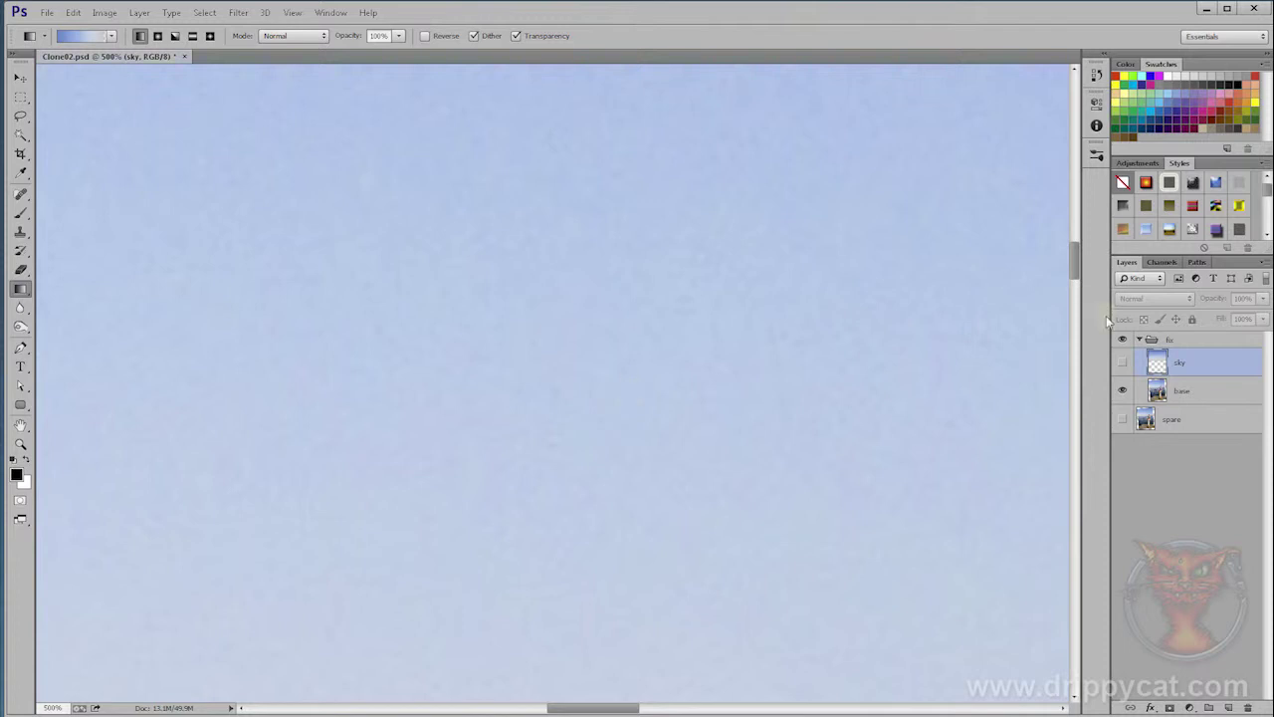
{"action": "left_click", "coordinate": [1122, 362]}
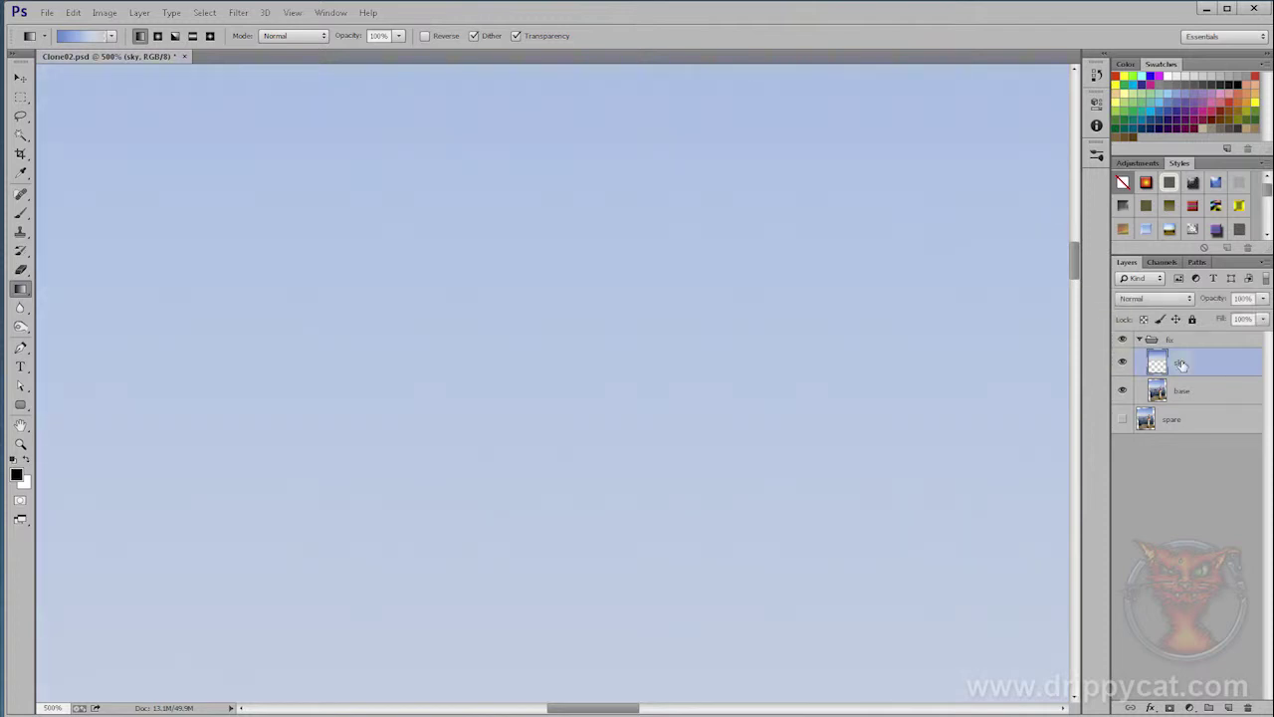
- Preview monochromatic Gaussian noise on the sky layer with Add Noise, trying 195.35% and reducing the amount to 2.45%
{"action": "left_click", "coordinate": [245, 11]}
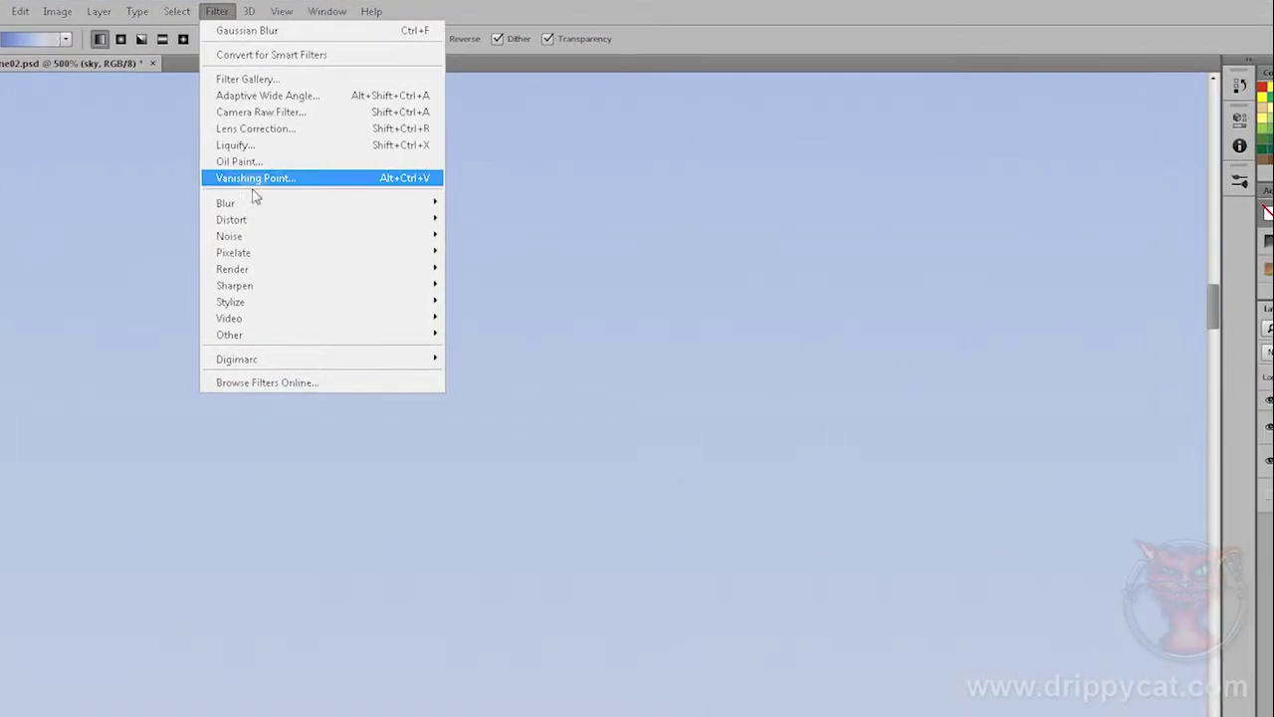
{"action": "mouse_move", "coordinate": [260, 225]}
{"action": "left_click", "coordinate": [137, 261]}
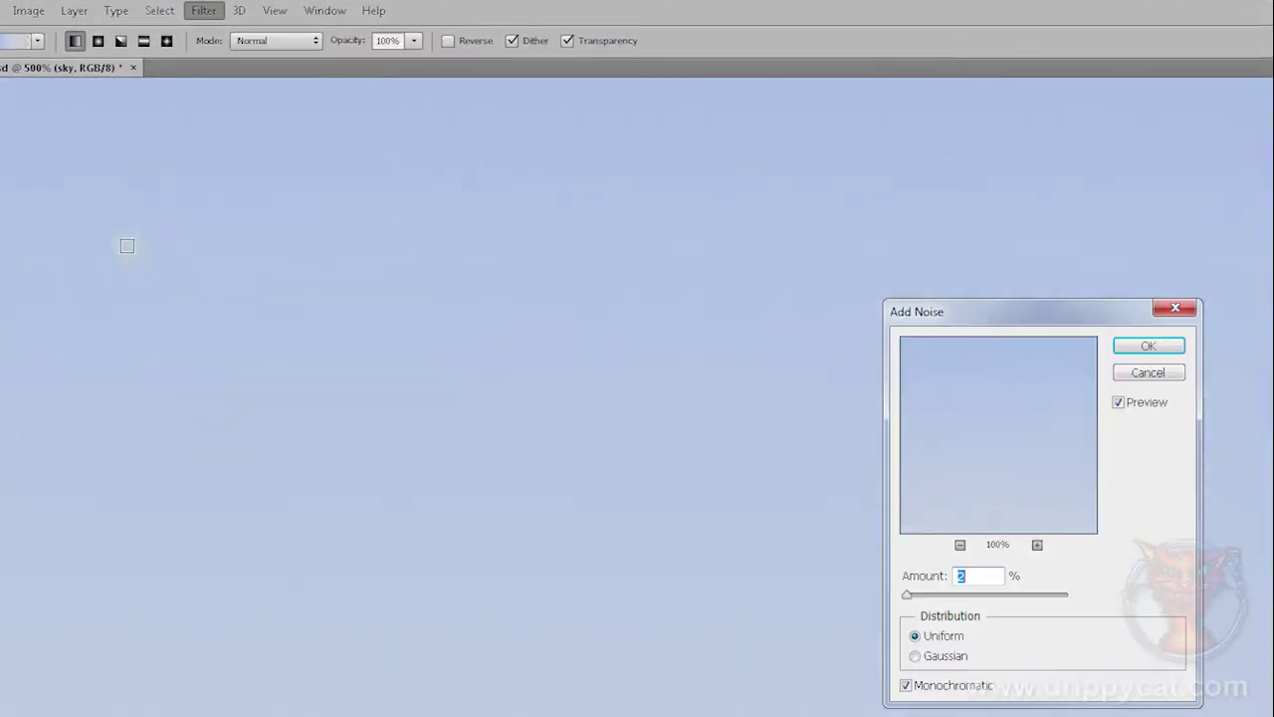
{"action": "left_click_drag", "start_coordinate": [909, 600], "coordinate": [985, 596]}
{"action": "key", "text": "alt+g"}
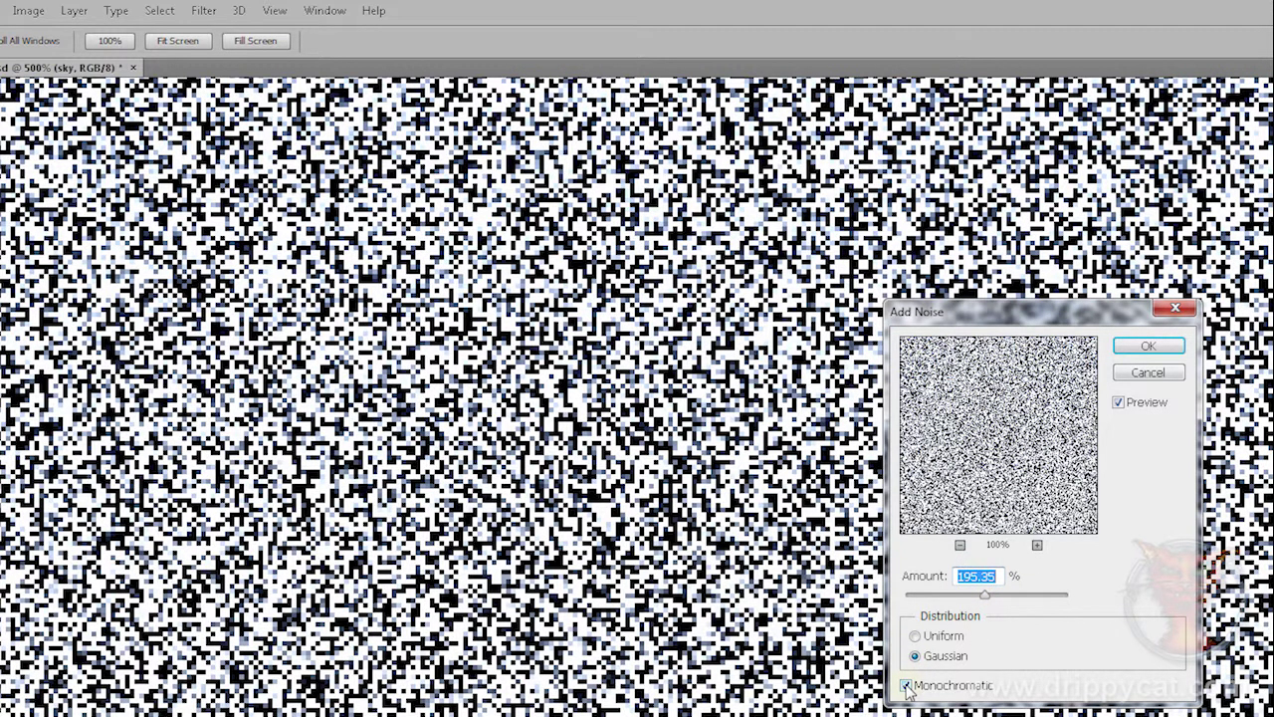
{"action": "left_click", "coordinate": [907, 686]}
{"action": "left_click", "coordinate": [908, 686]}
{"action": "left_click_drag", "start_coordinate": [985, 594], "coordinate": [908, 606]}
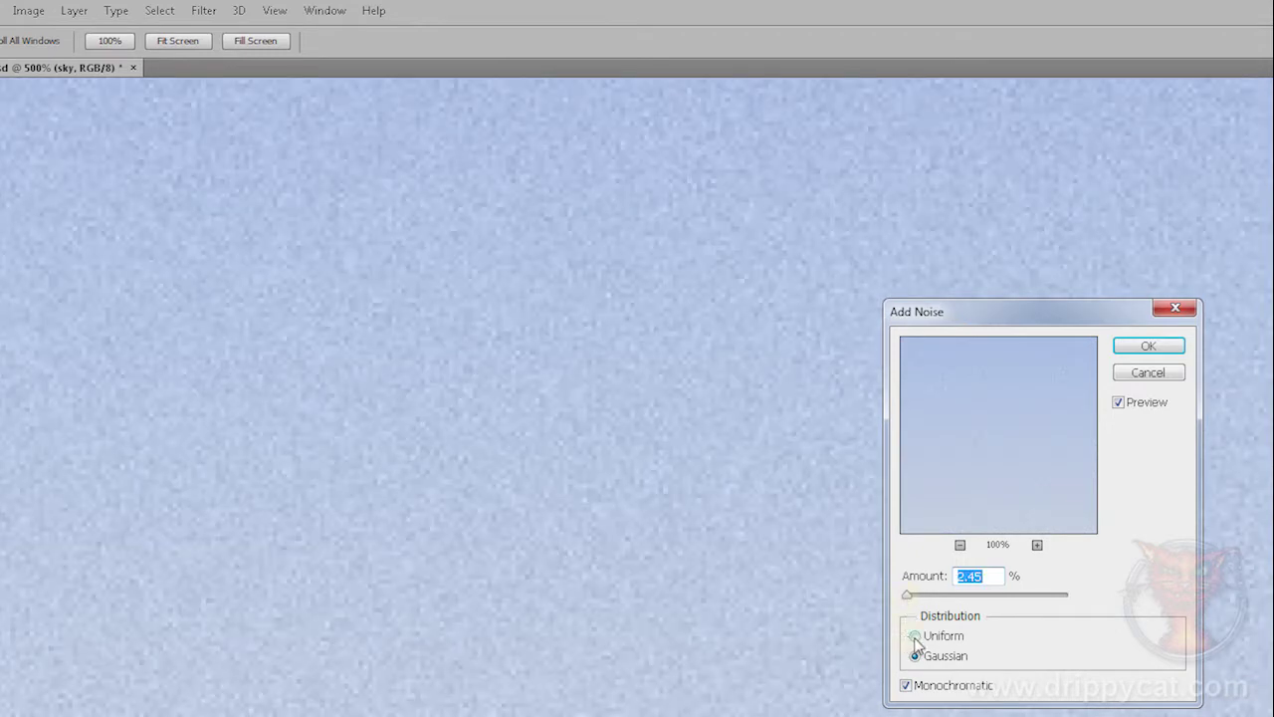
- Apply the noise to the sky layer with a 2% amount, Uniform distribution and Monochromatic enabled
{"action": "left_click", "coordinate": [915, 637]}
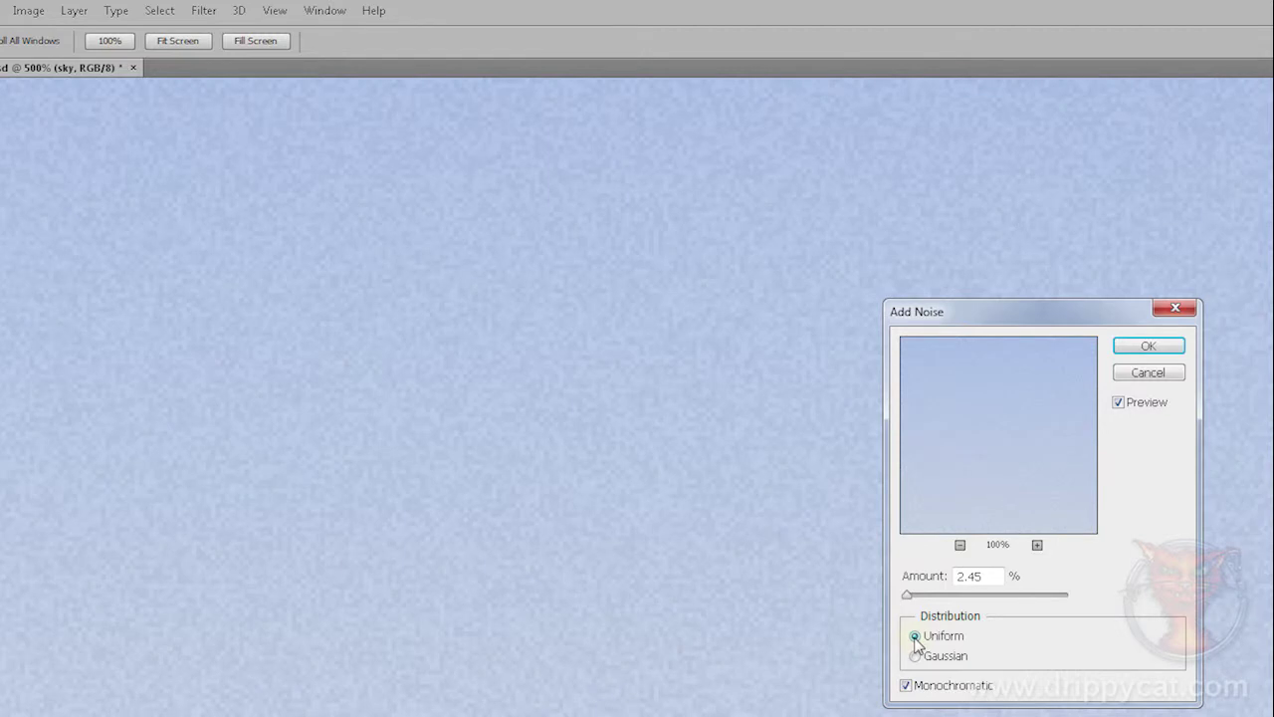
{"action": "double_click", "coordinate": [996, 576]}
{"action": "type", "text": "2"}
{"action": "left_click", "coordinate": [915, 656]}
{"action": "left_click", "coordinate": [915, 636]}
{"action": "left_click", "coordinate": [1147, 346]}
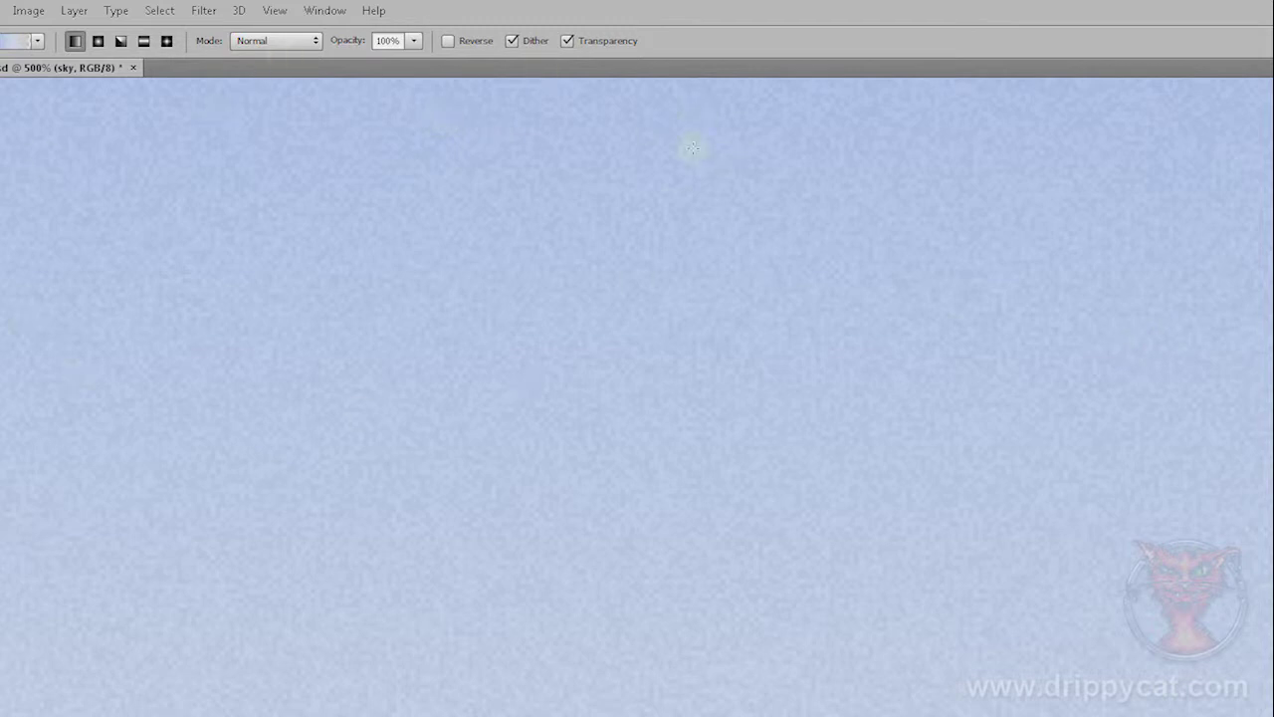
- Apply a slight Gaussian Blur to the sky layer to soften its noise texture
{"action": "left_click", "coordinate": [204, 12]}
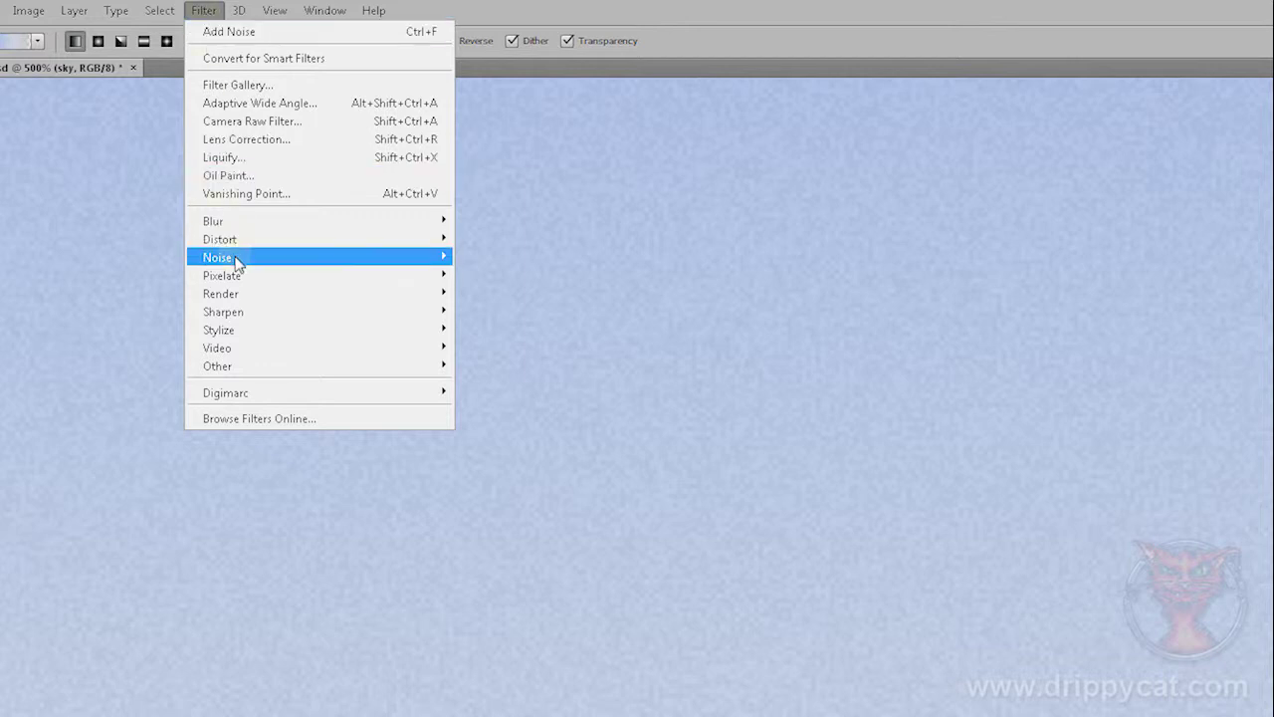
{"action": "mouse_move", "coordinate": [225, 223]}
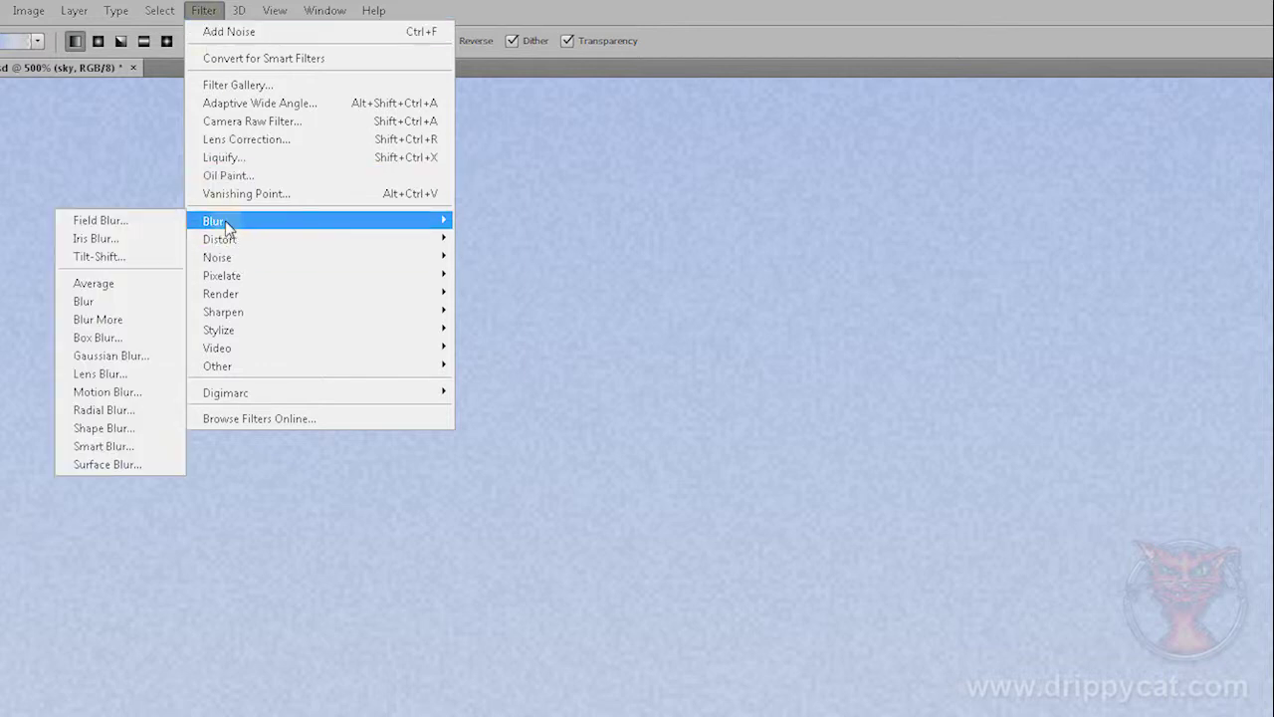
{"action": "left_click", "coordinate": [112, 355]}
{"action": "left_click_drag", "start_coordinate": [998, 351], "coordinate": [799, 319]}
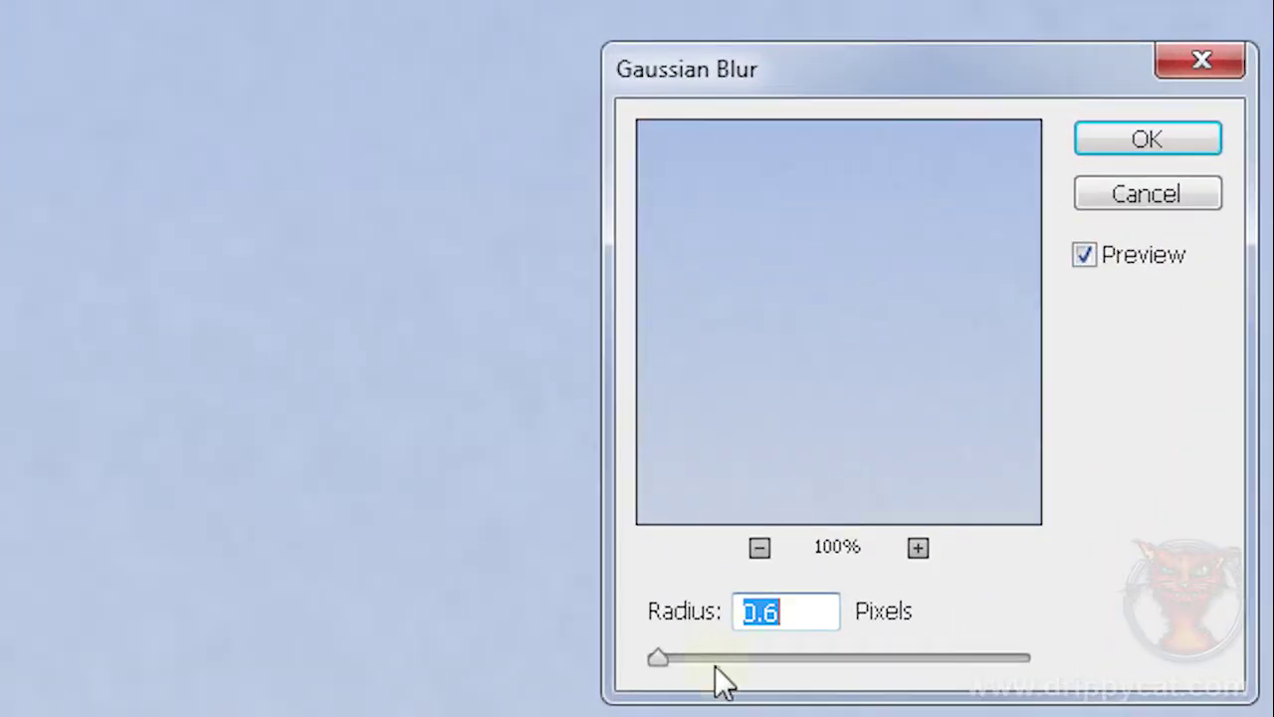
{"action": "left_click_drag", "start_coordinate": [658, 659], "coordinate": [498, 660]}
{"action": "left_click_drag", "start_coordinate": [652, 657], "coordinate": [655, 657]}
{"action": "left_click", "coordinate": [1147, 138]}
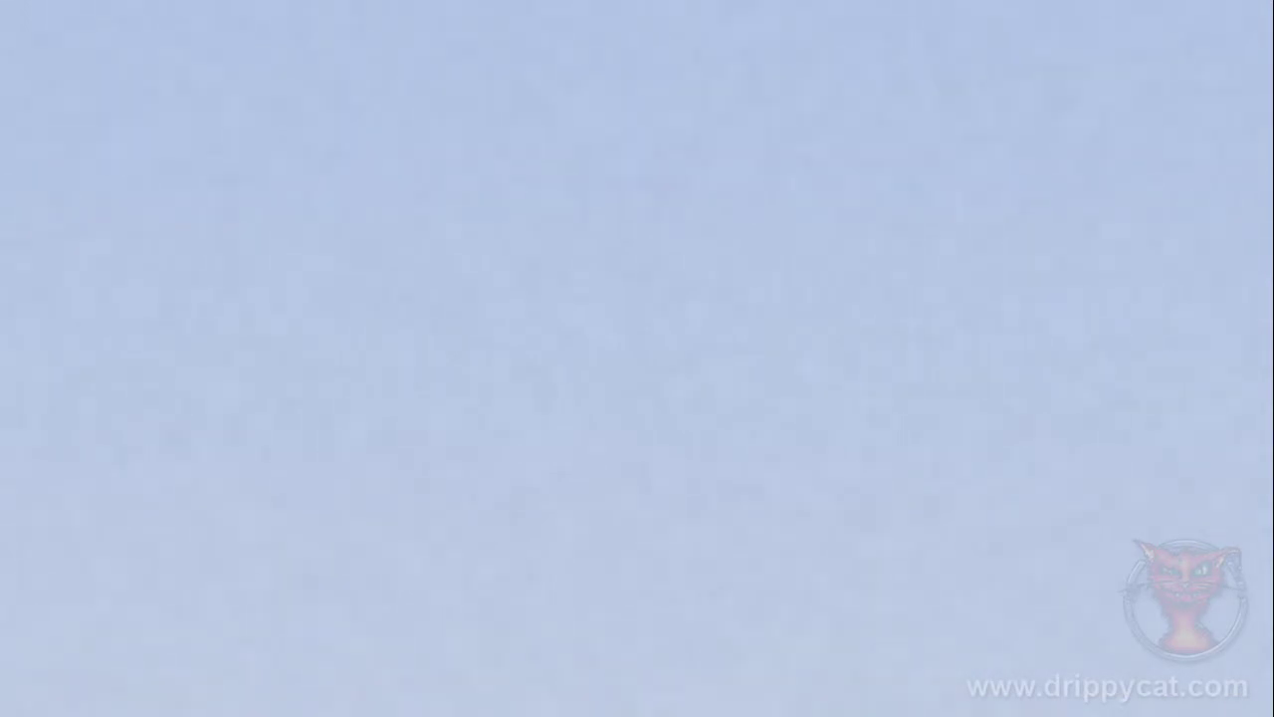
- Compare the blurred sky grain with the original photo's sky by hiding and reshowing the sky layer twice
{"action": "left_click", "coordinate": [1123, 364]}
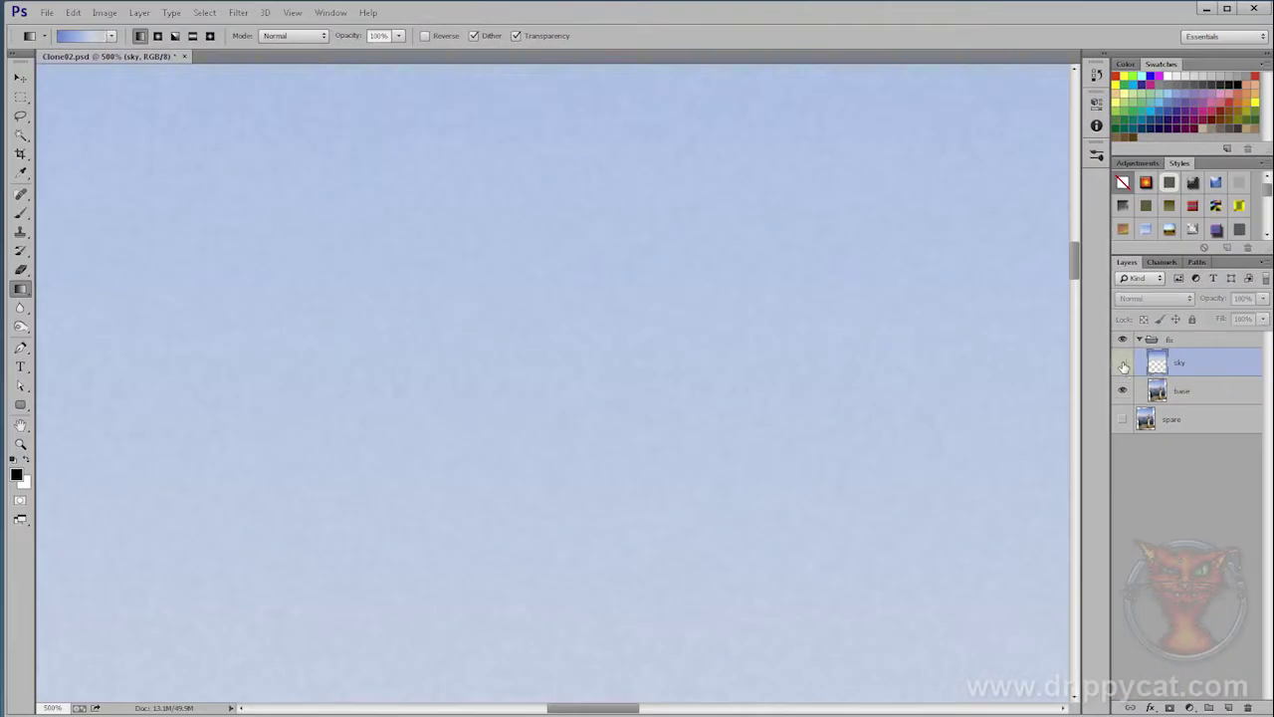
{"action": "left_click", "coordinate": [1123, 364]}
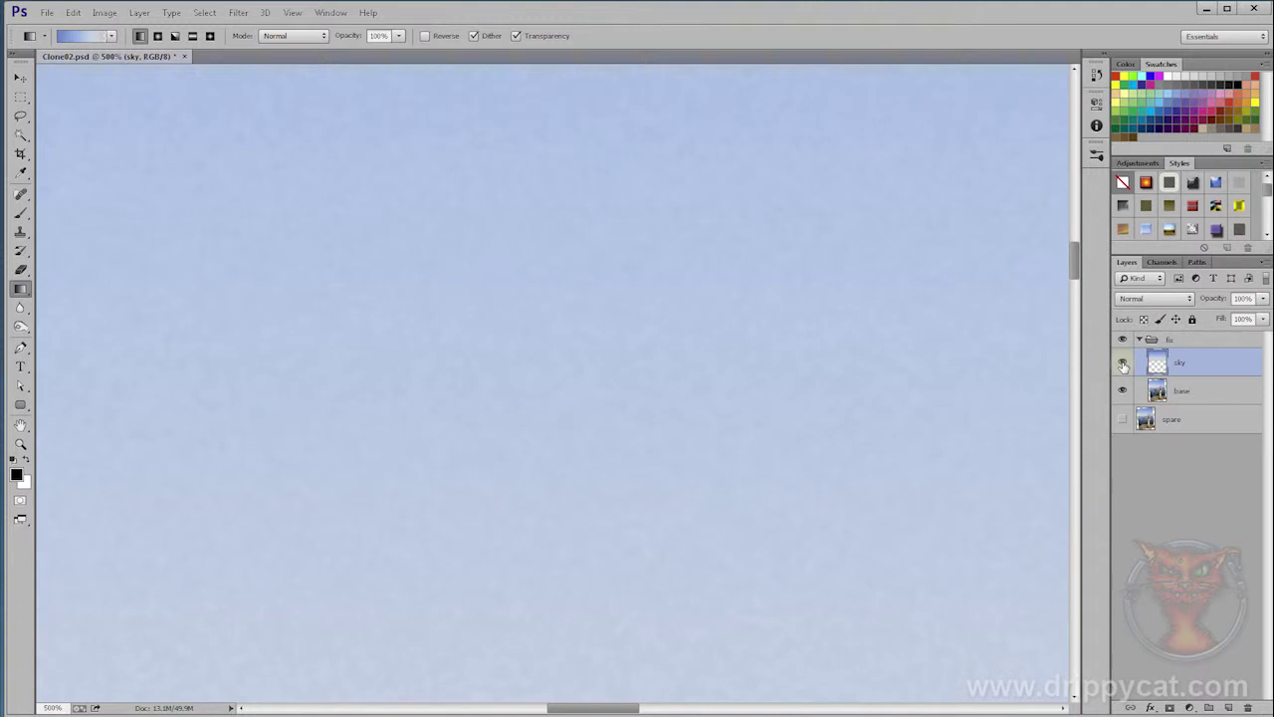
{"action": "left_click", "coordinate": [1123, 364]}
{"action": "left_click", "coordinate": [1123, 364]}
- Lower the sky layer's opacity to 67% to view the whole photo beneath it, and restore the opacity to 100%
{"action": "left_click", "coordinate": [20, 443]}
{"action": "left_click", "coordinate": [433, 37]}
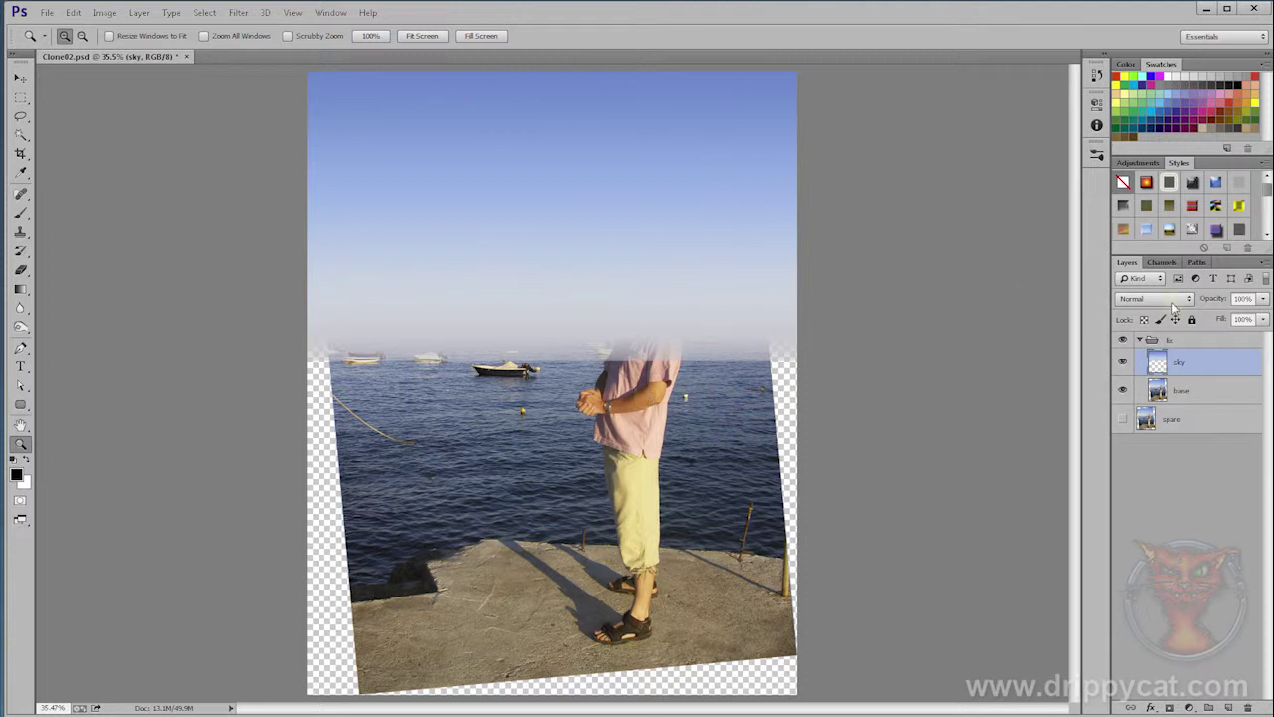
{"action": "left_click", "coordinate": [1262, 297]}
{"action": "left_click_drag", "start_coordinate": [1263, 316], "coordinate": [1240, 320]}
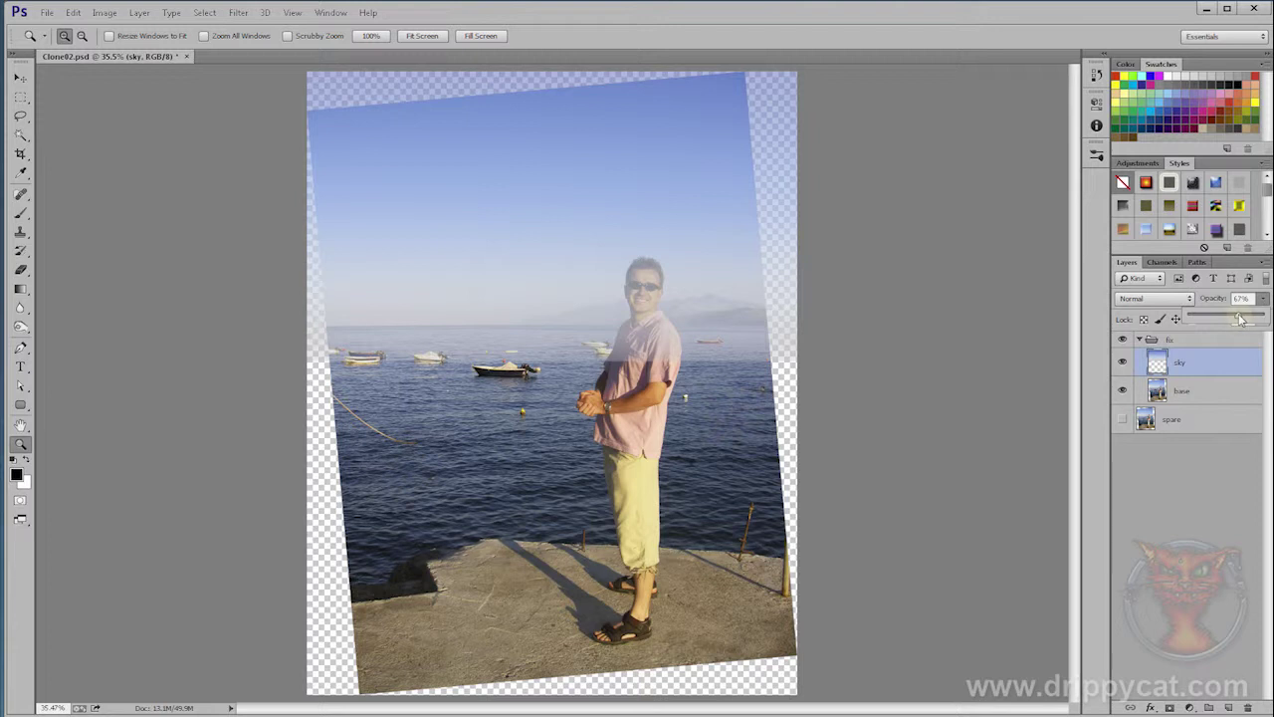
{"action": "left_click_drag", "start_coordinate": [1239, 319], "coordinate": [1266, 321]}
- Set the sky layer's blend mode to Difference and add a layer mask to the layer
{"action": "left_click", "coordinate": [1150, 301]}
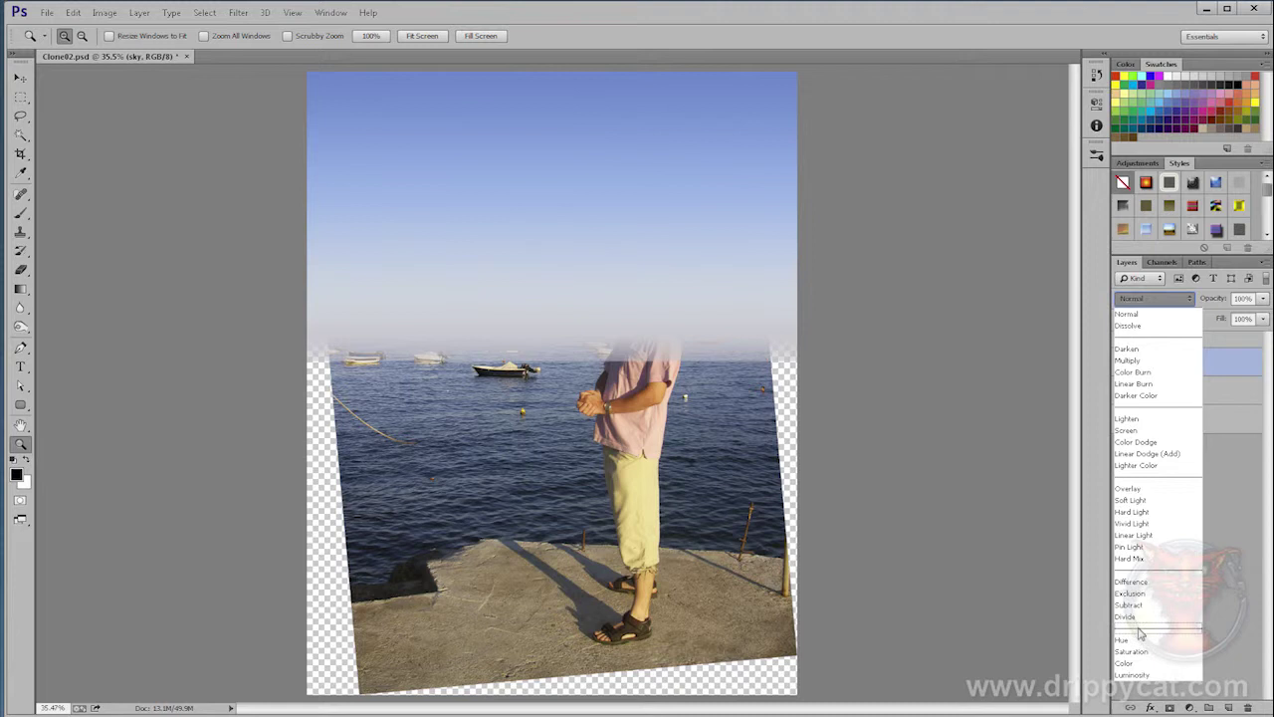
{"action": "left_click", "coordinate": [1141, 582]}
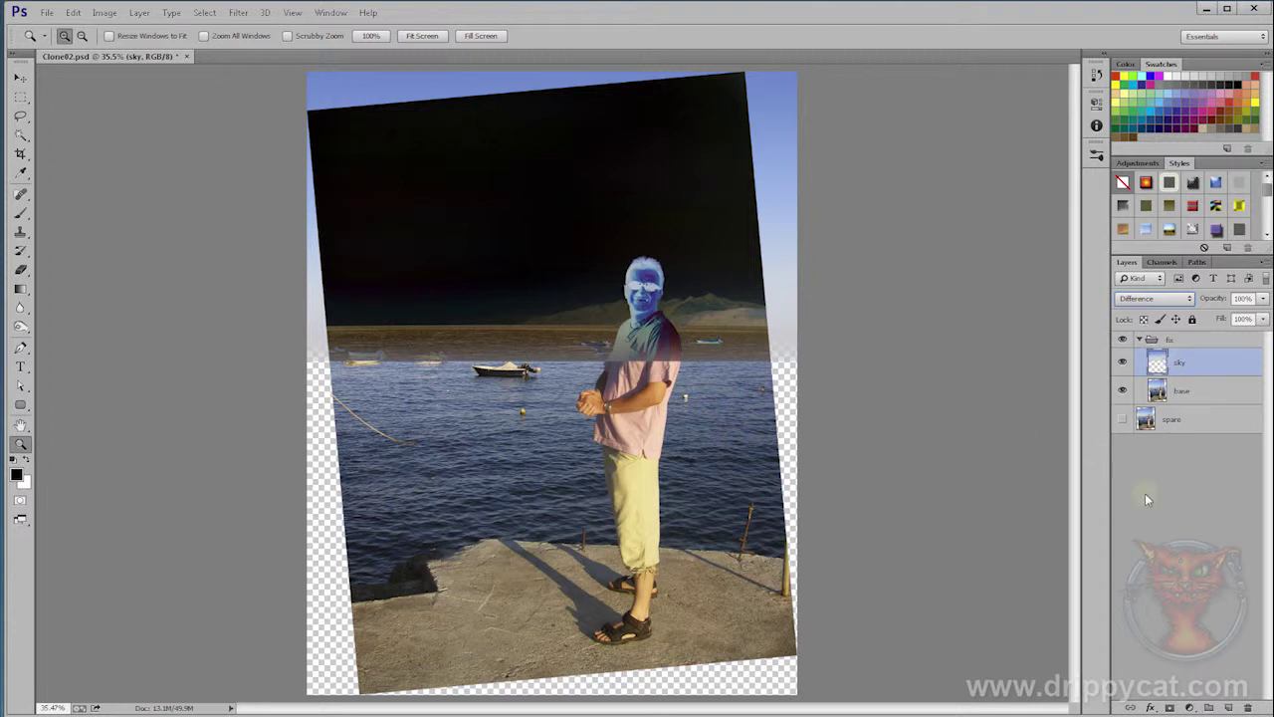
{"action": "left_click", "coordinate": [1171, 708]}
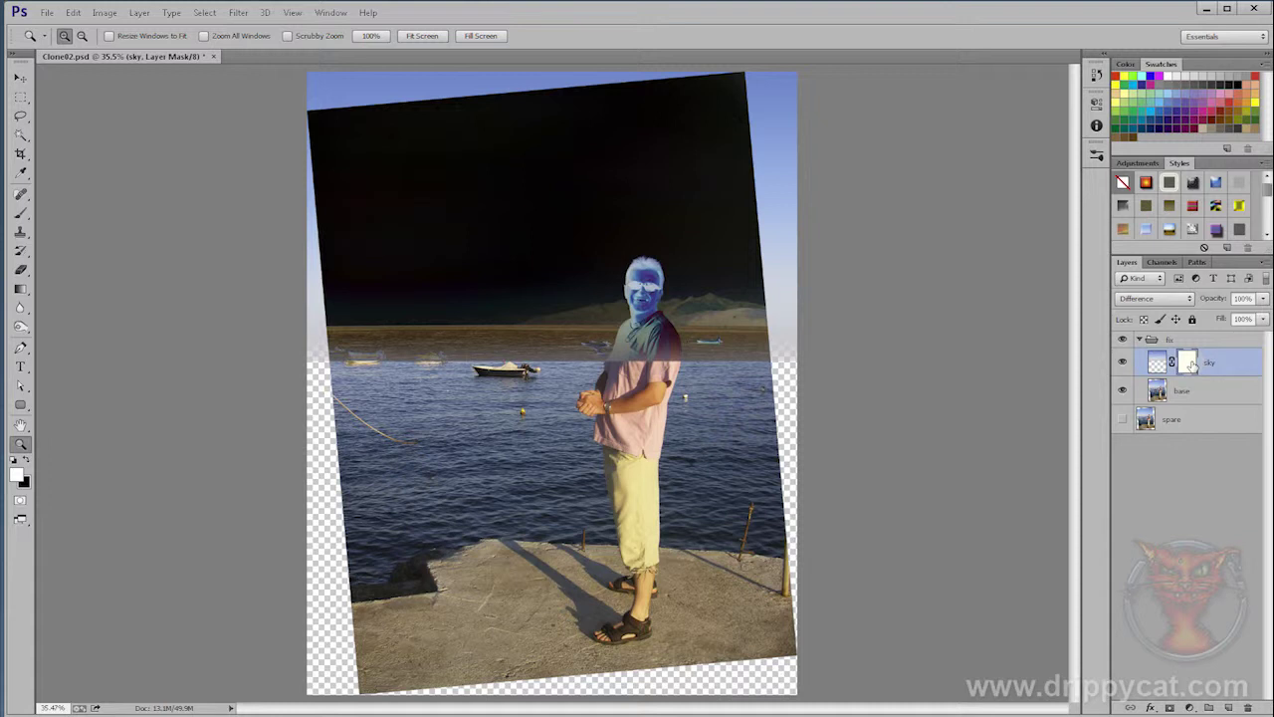
- Paint black with the Brush on the sky layer's mask over the man, the mountains and the sea near them
{"action": "left_click_drag", "start_coordinate": [508, 229], "coordinate": [806, 372]}
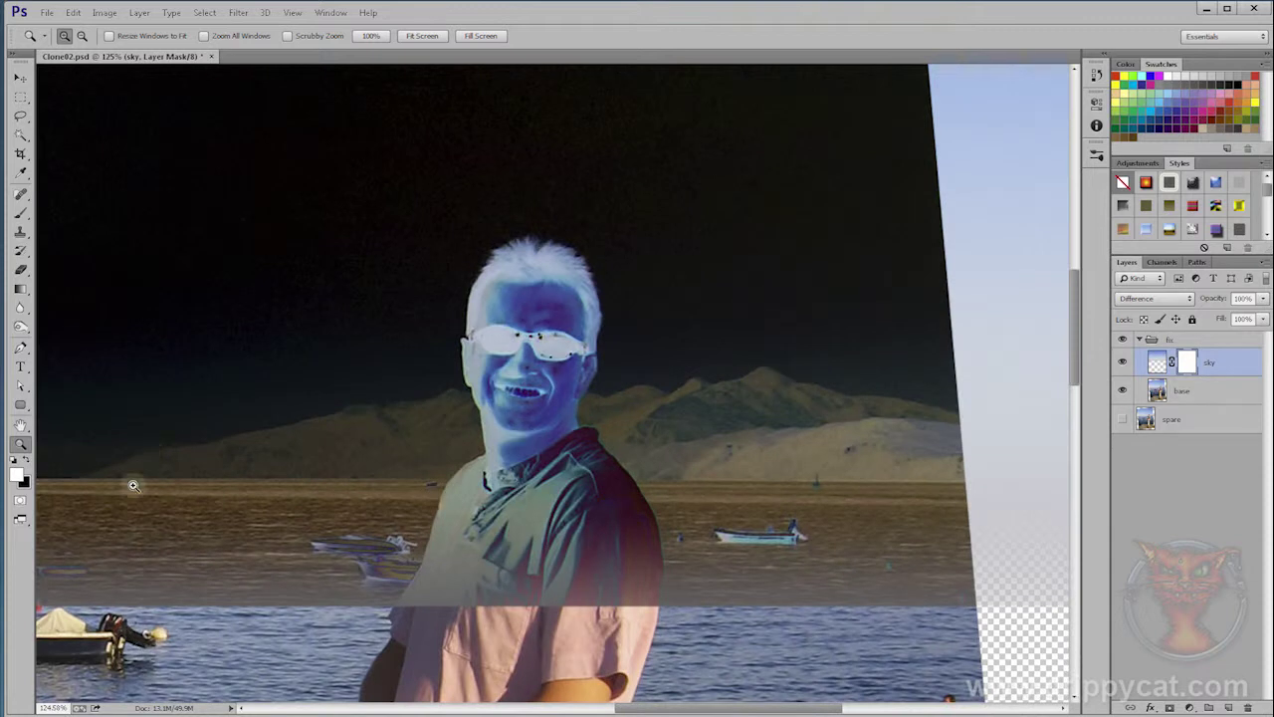
{"action": "left_click", "coordinate": [22, 213]}
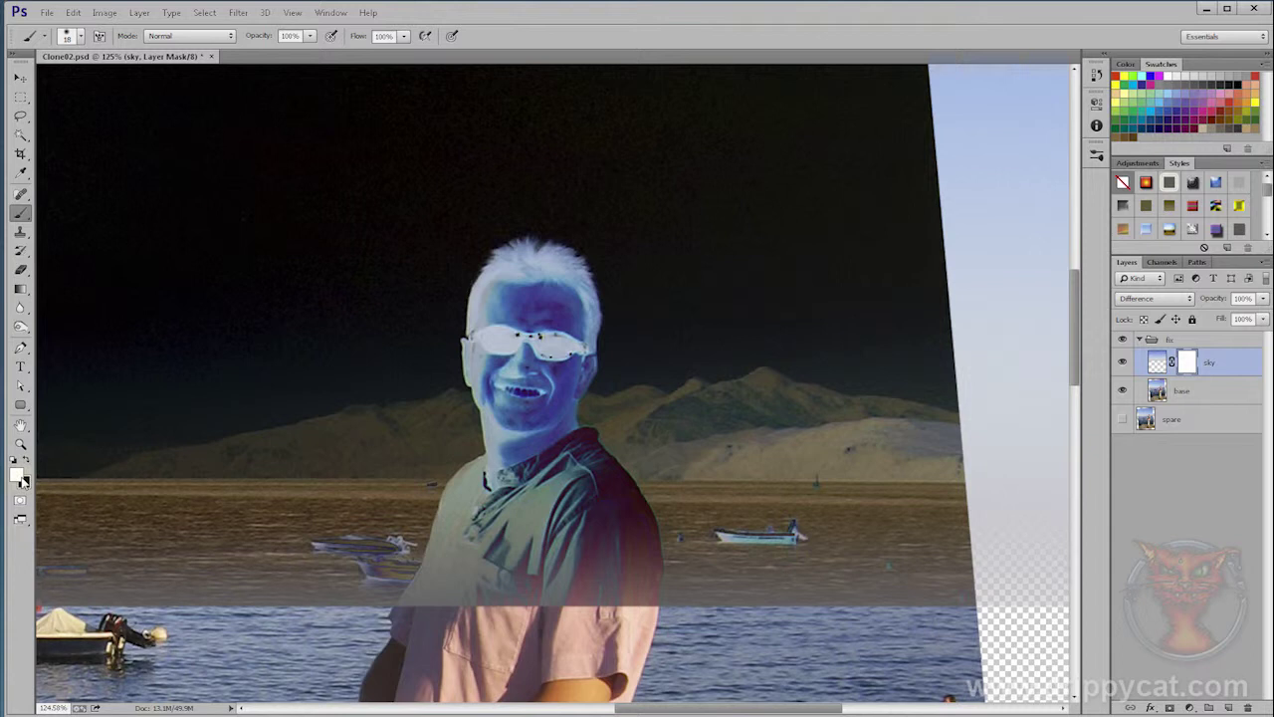
{"action": "left_click", "coordinate": [27, 461]}
{"action": "mouse_move", "coordinate": [545, 332]}
{"action": "left_mouse_down"}
{"action": "mouse_move", "coordinate": [571, 336]}
{"action": "mouse_move", "coordinate": [528, 344]}
{"action": "mouse_move", "coordinate": [528, 604]}
{"action": "mouse_move", "coordinate": [687, 588]}
{"action": "mouse_move", "coordinate": [756, 558]}
{"action": "mouse_move", "coordinate": [628, 478]}
{"action": "left_mouse_up"}
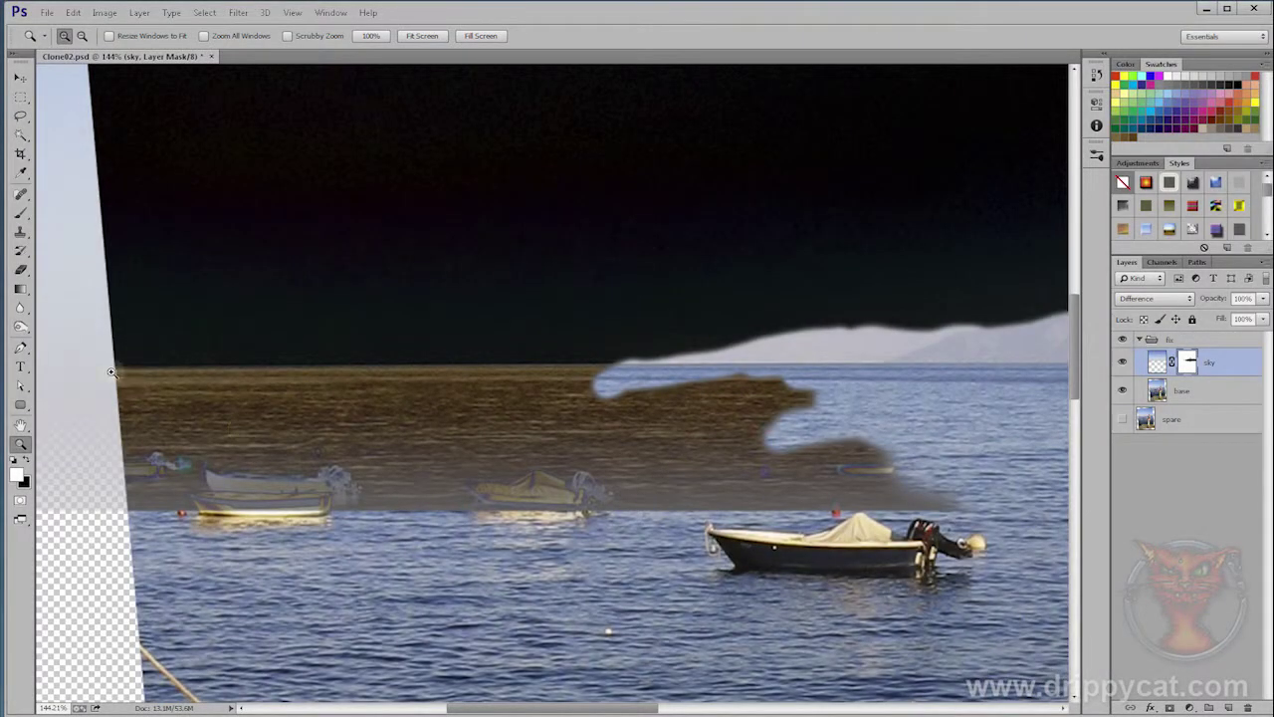
- Select the remaining sea area along and below the left part of the horizon with the Polygonal Lasso and feather the selection by 1 pixel
{"action": "left_click", "coordinate": [20, 116]}
{"action": "left_click_drag", "start_coordinate": [22, 122], "coordinate": [84, 132]}
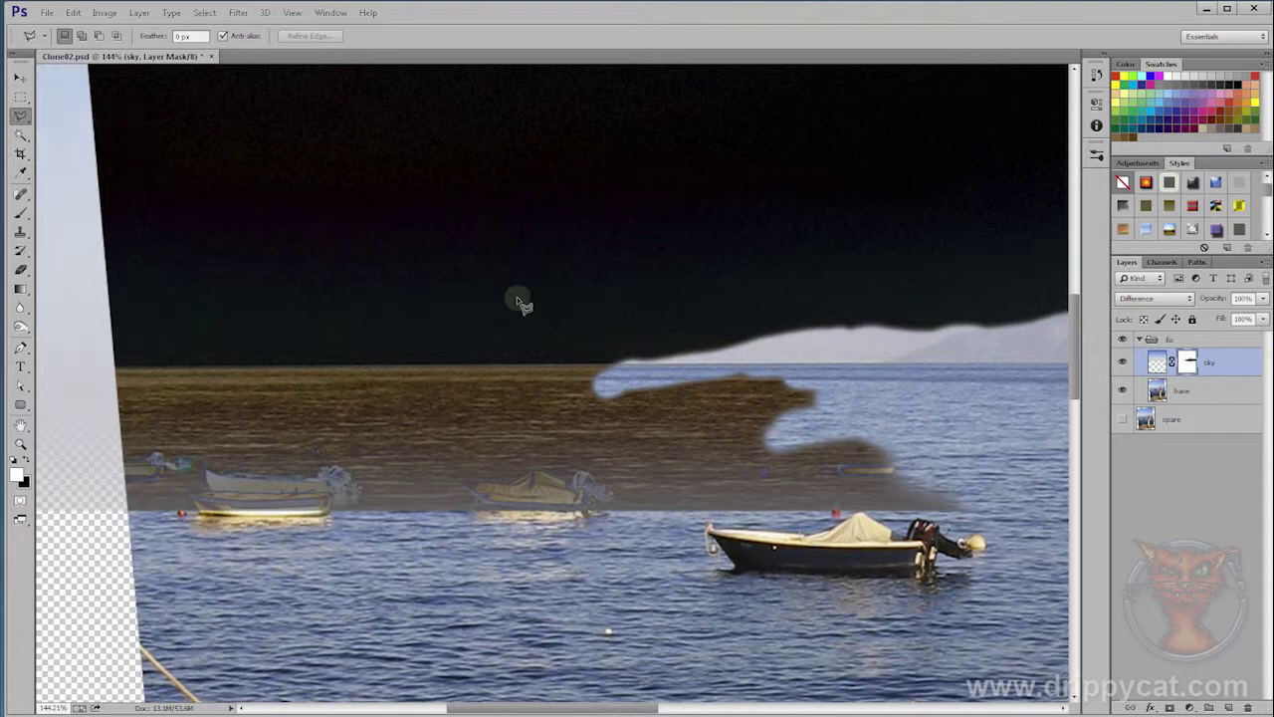
{"action": "left_click", "coordinate": [847, 352]}
{"action": "left_click", "coordinate": [627, 367]}
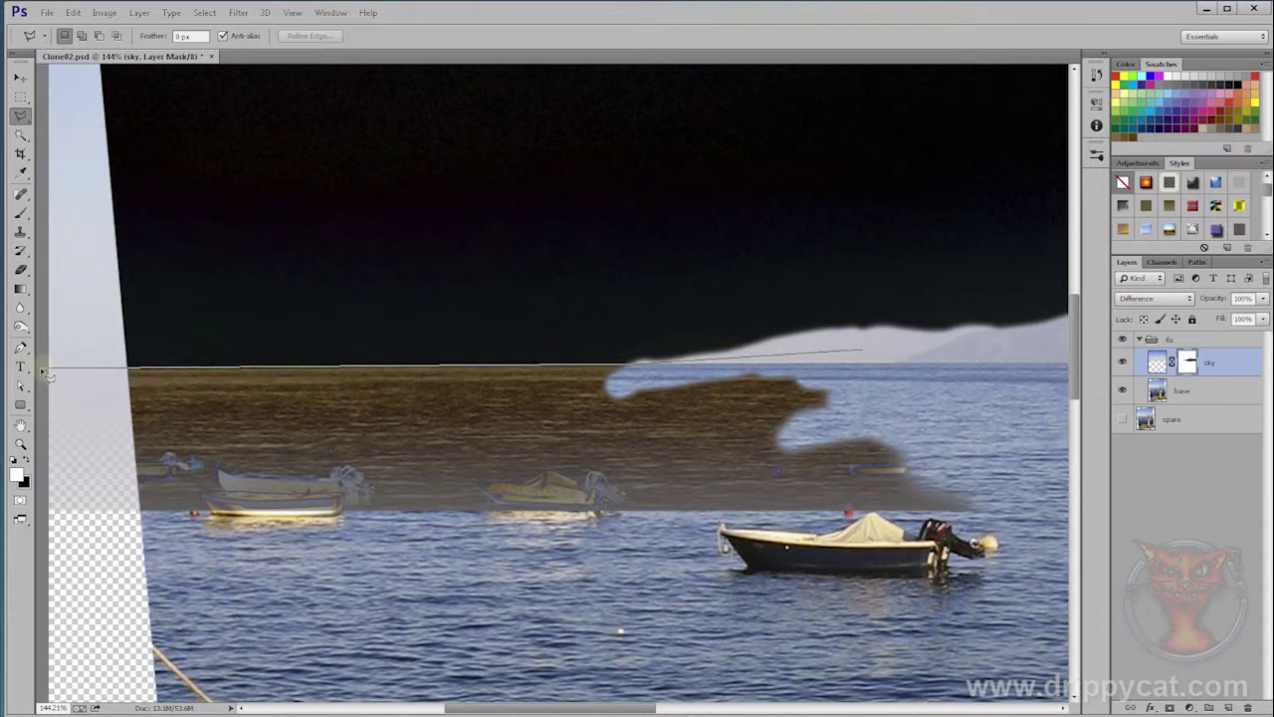
{"action": "left_click", "coordinate": [47, 371]}
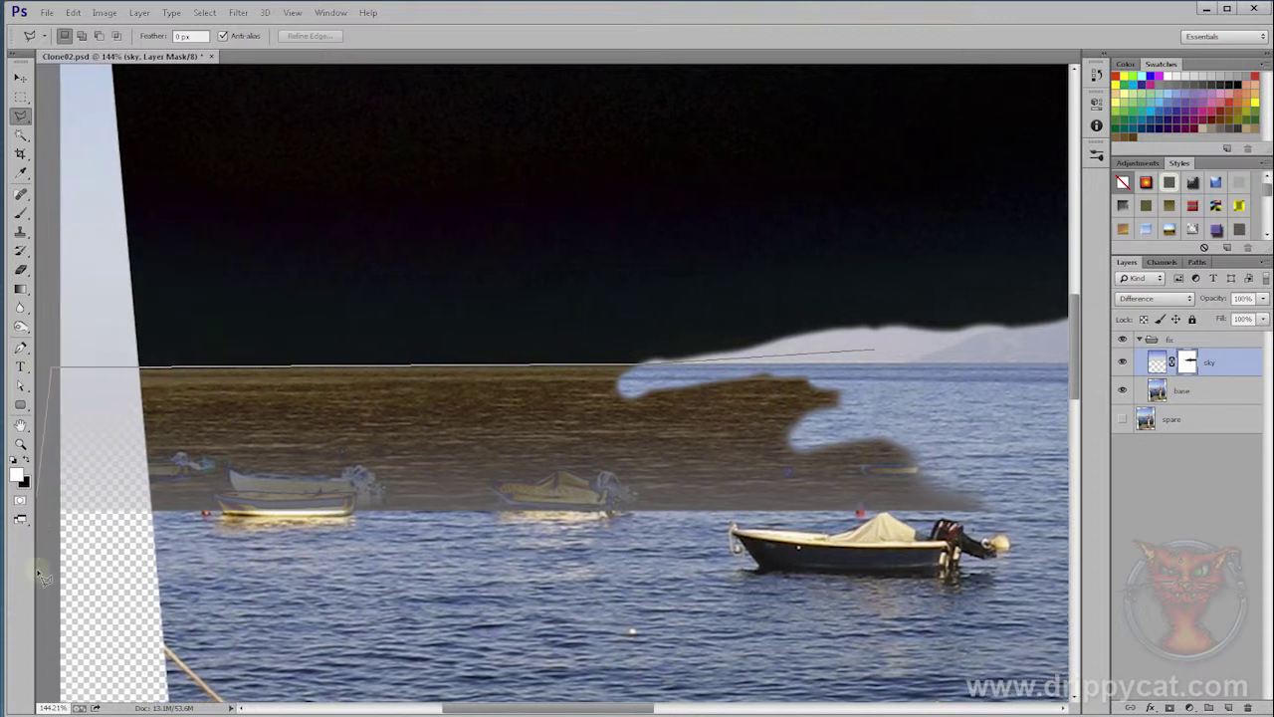
{"action": "left_click", "coordinate": [48, 669]}
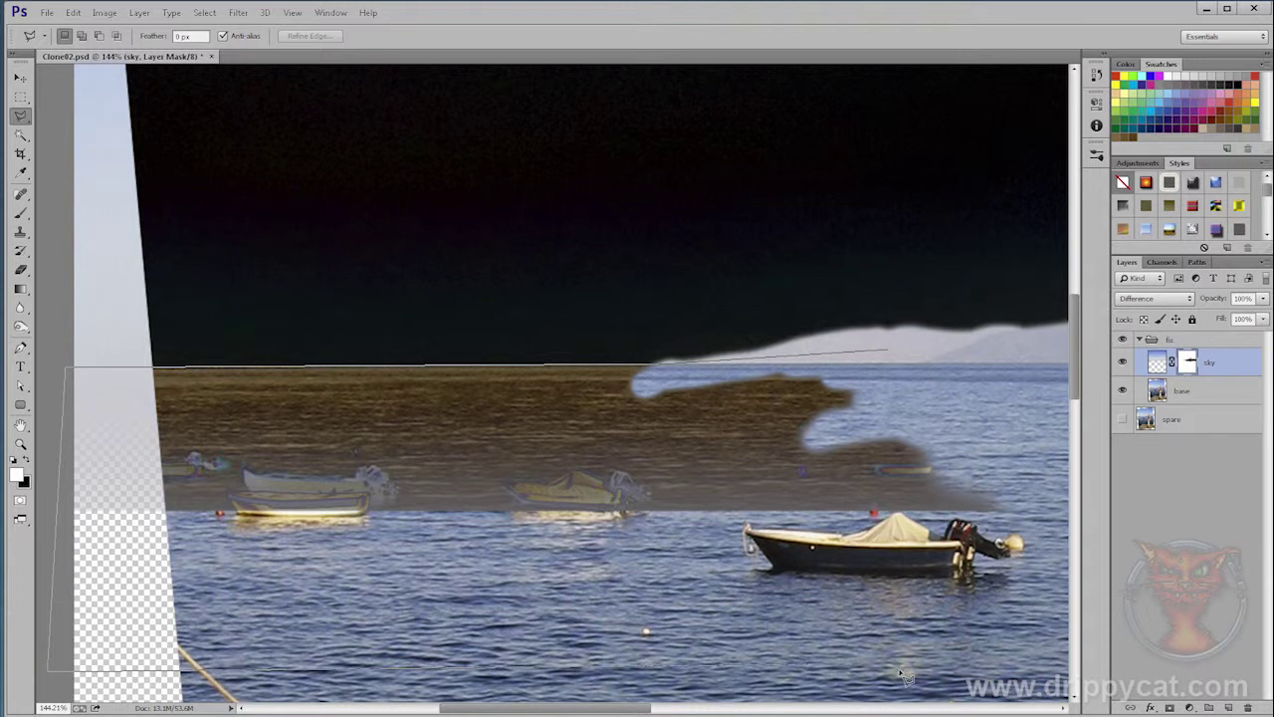
{"action": "left_click", "coordinate": [981, 673]}
{"action": "left_click", "coordinate": [984, 386]}
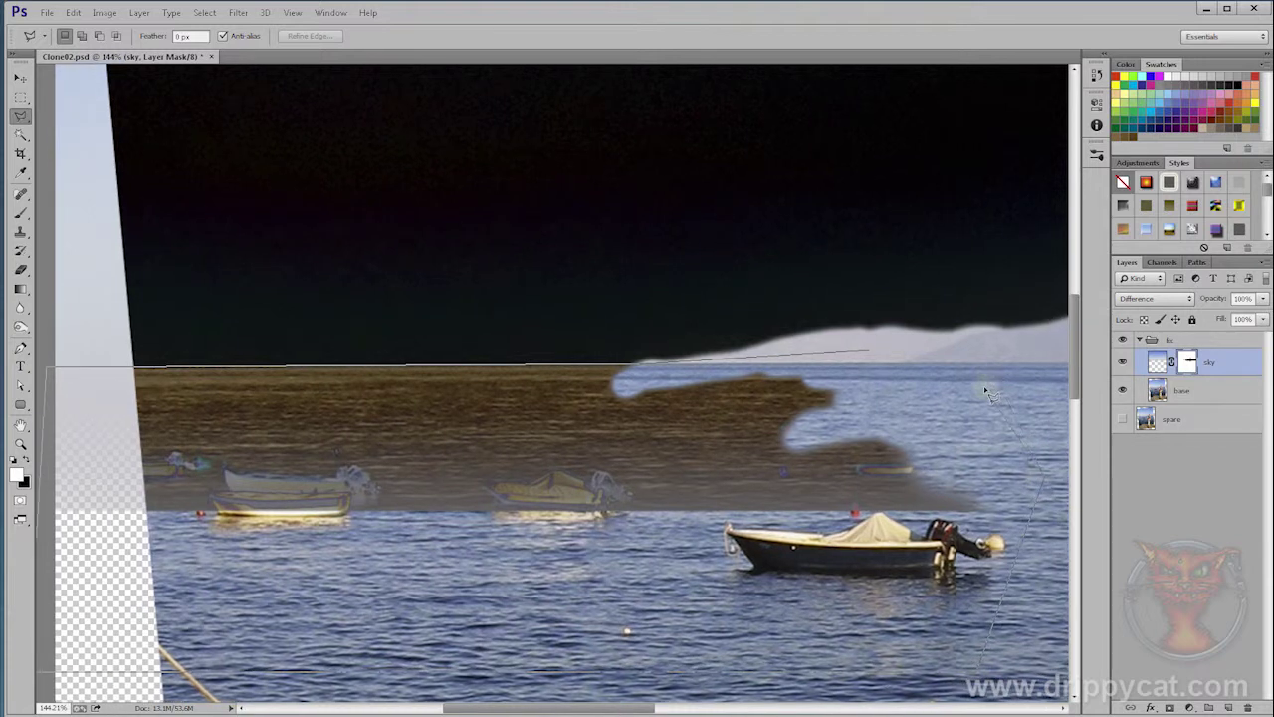
{"action": "right_click", "coordinate": [984, 388]}
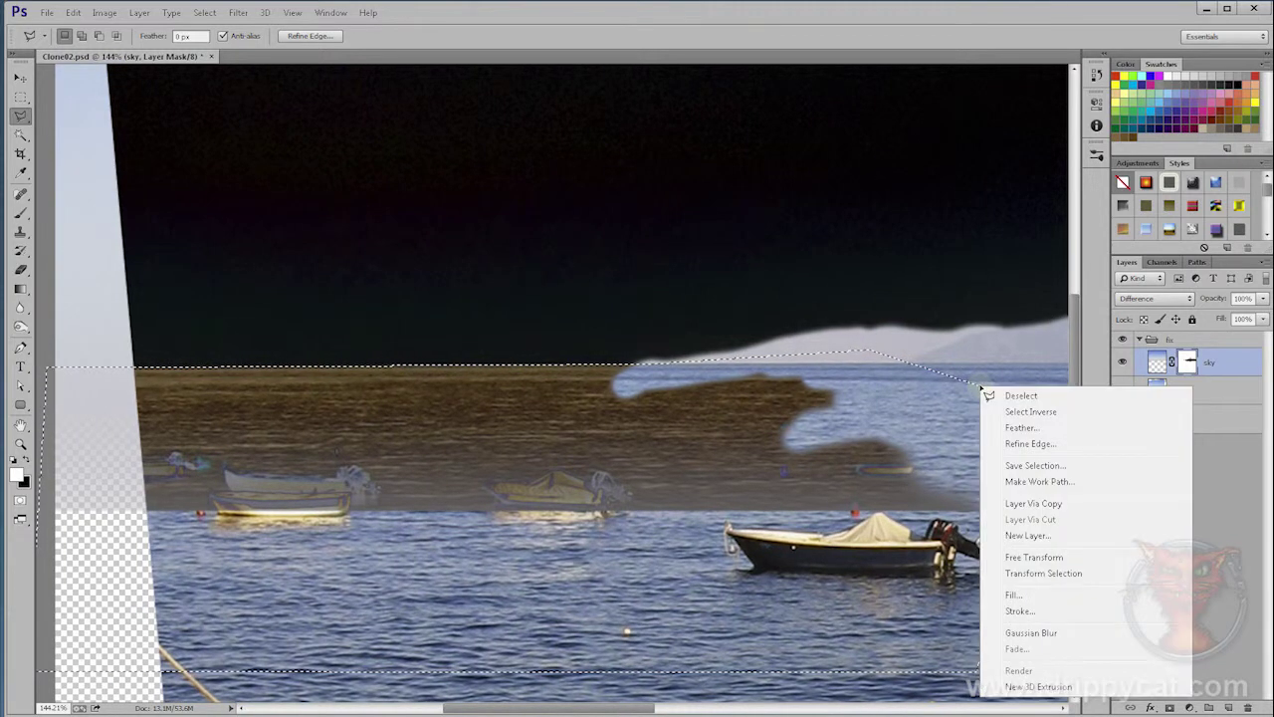
{"action": "left_click", "coordinate": [1025, 428]}
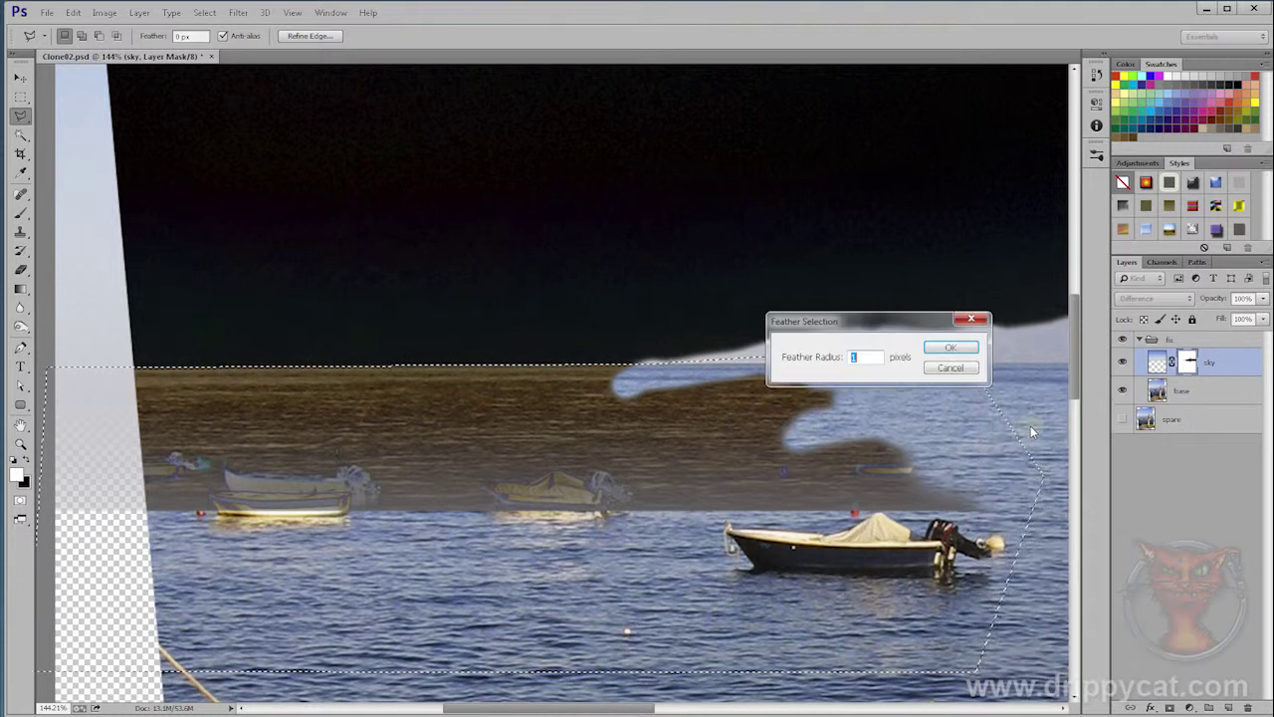
{"action": "left_click", "coordinate": [951, 347]}
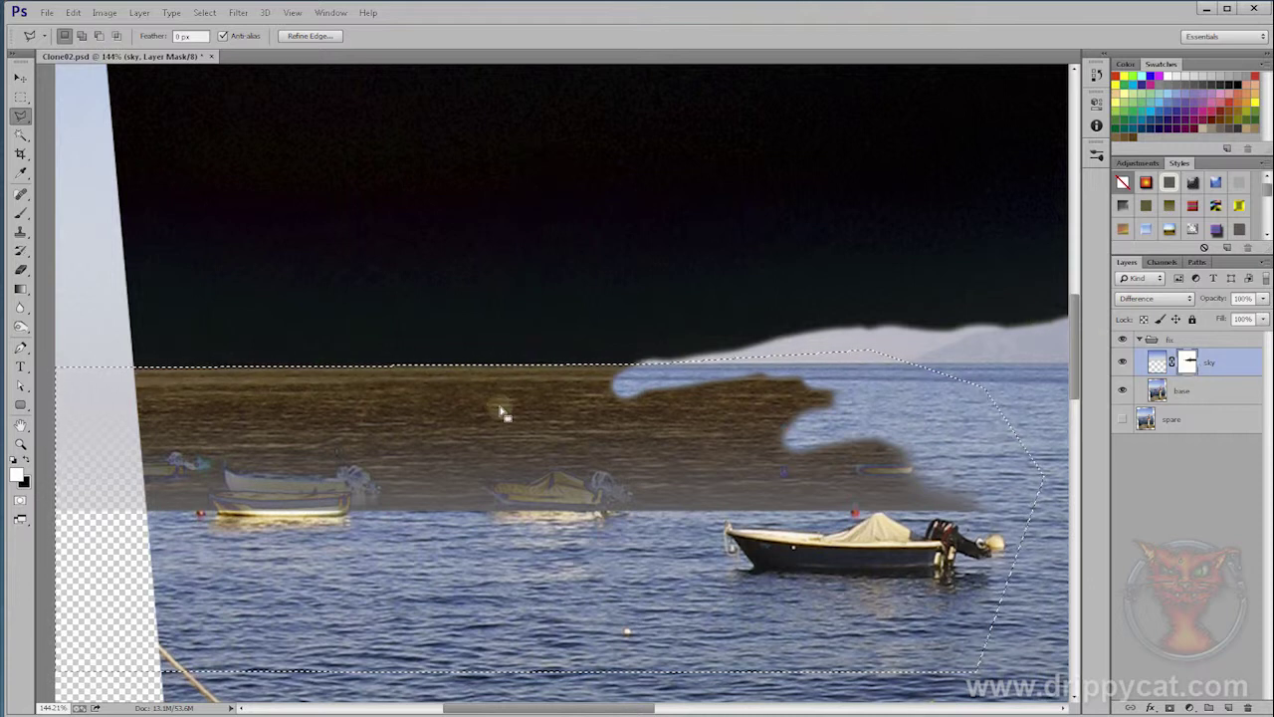
- Fill the selected area of the sky layer's mask with the black background color at 100% opacity, and deselect
{"action": "left_click", "coordinate": [72, 12]}
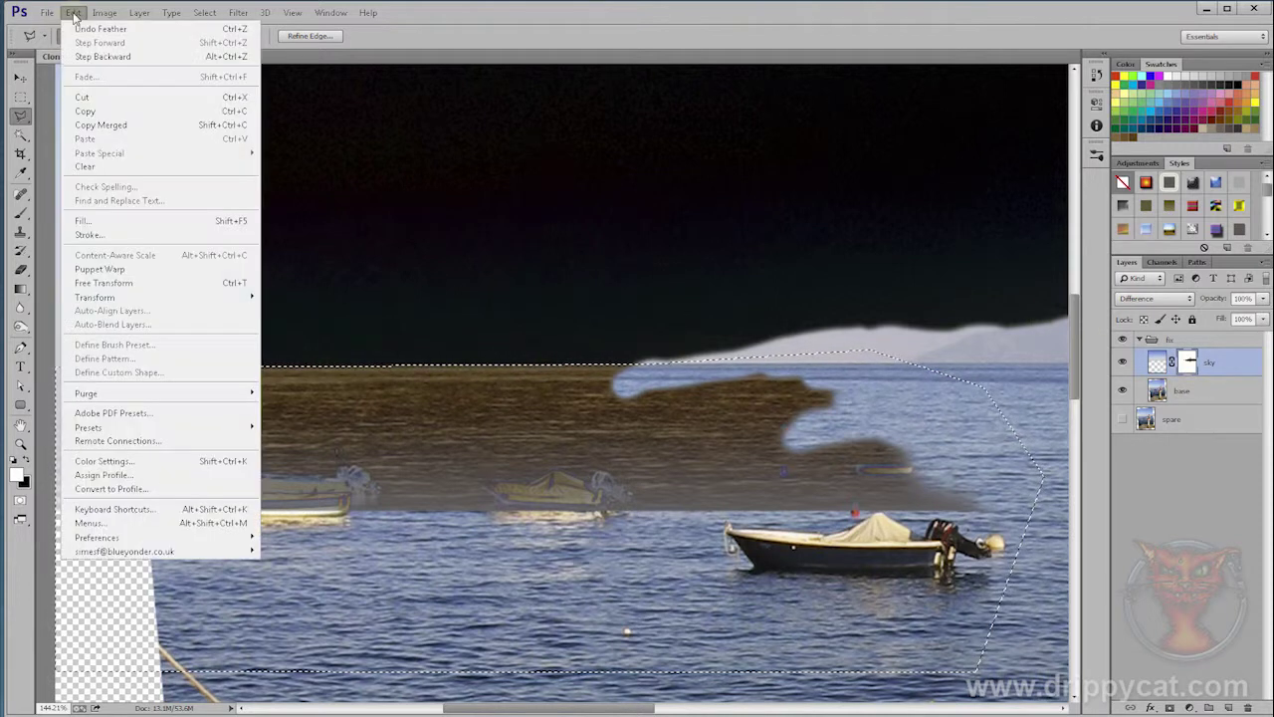
{"action": "left_click", "coordinate": [90, 220]}
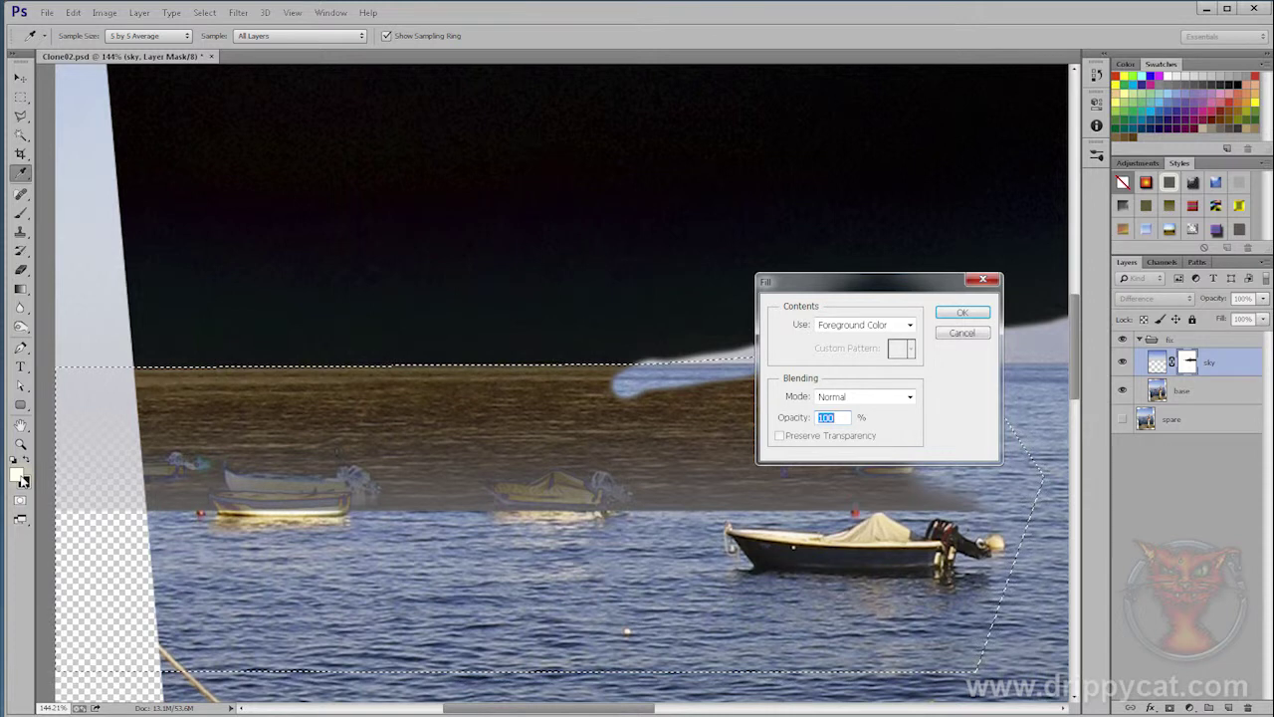
{"action": "left_click", "coordinate": [910, 325]}
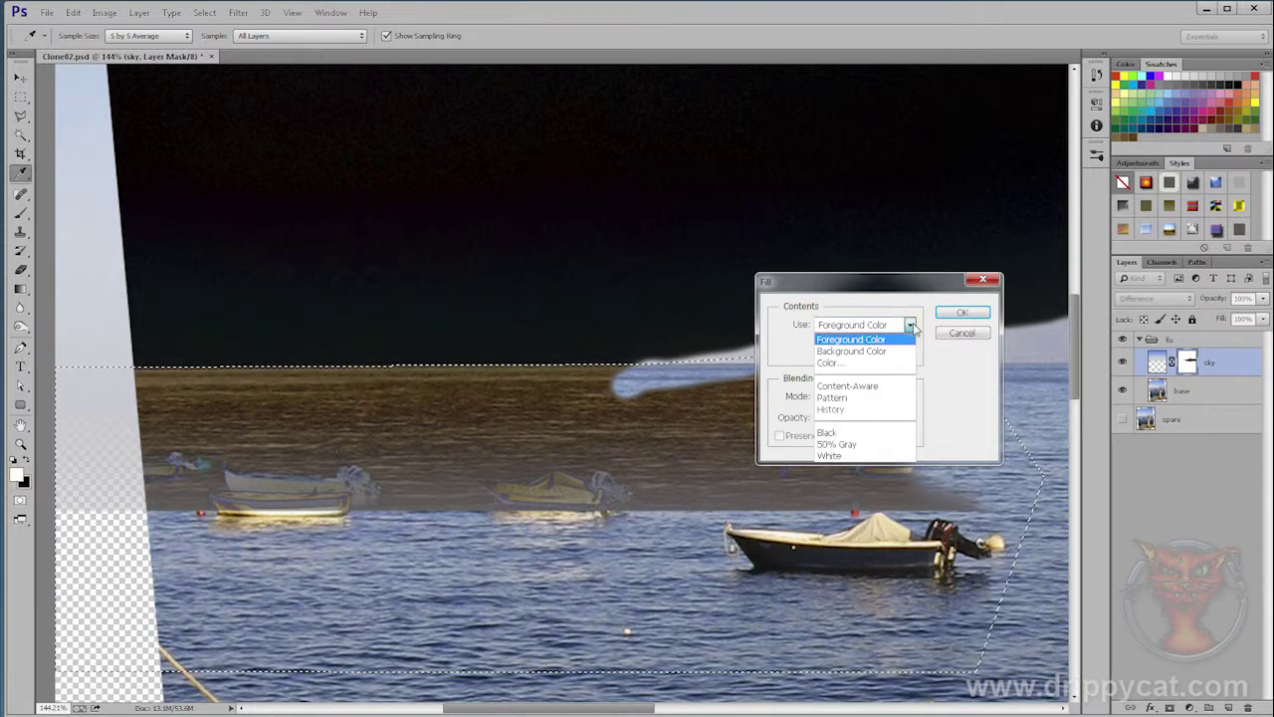
{"action": "left_click", "coordinate": [889, 351]}
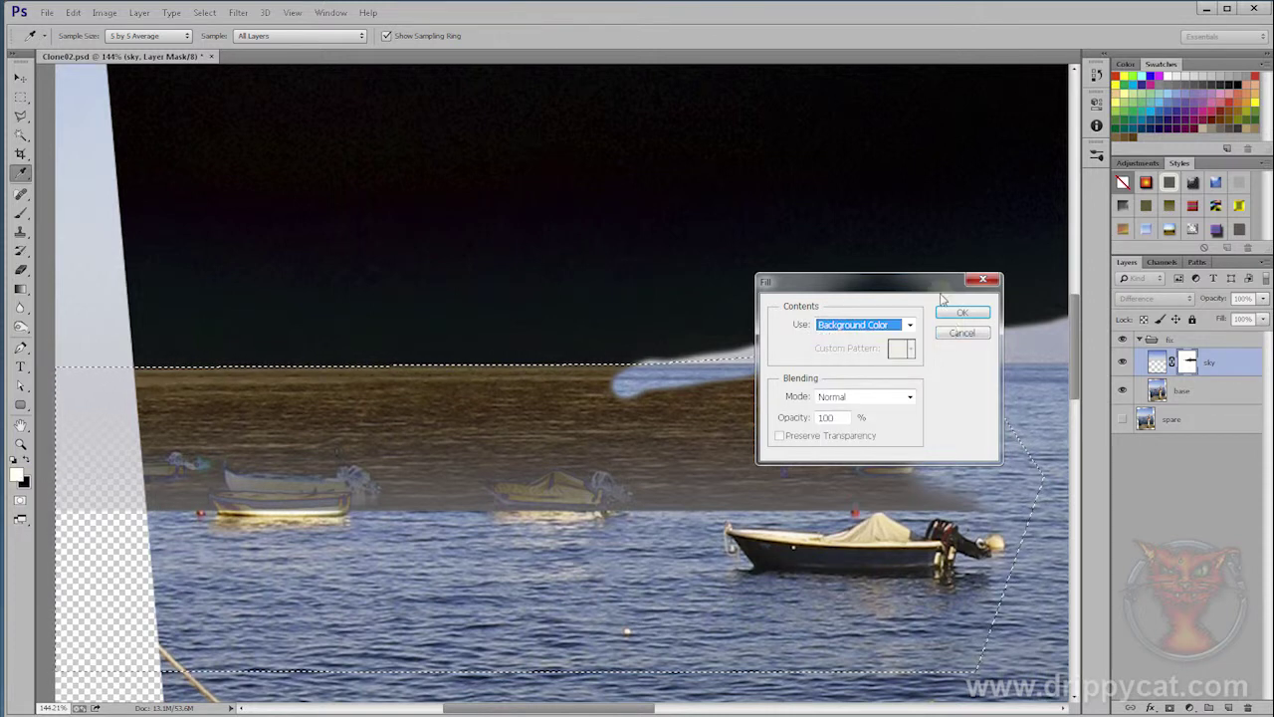
{"action": "left_click", "coordinate": [962, 315]}
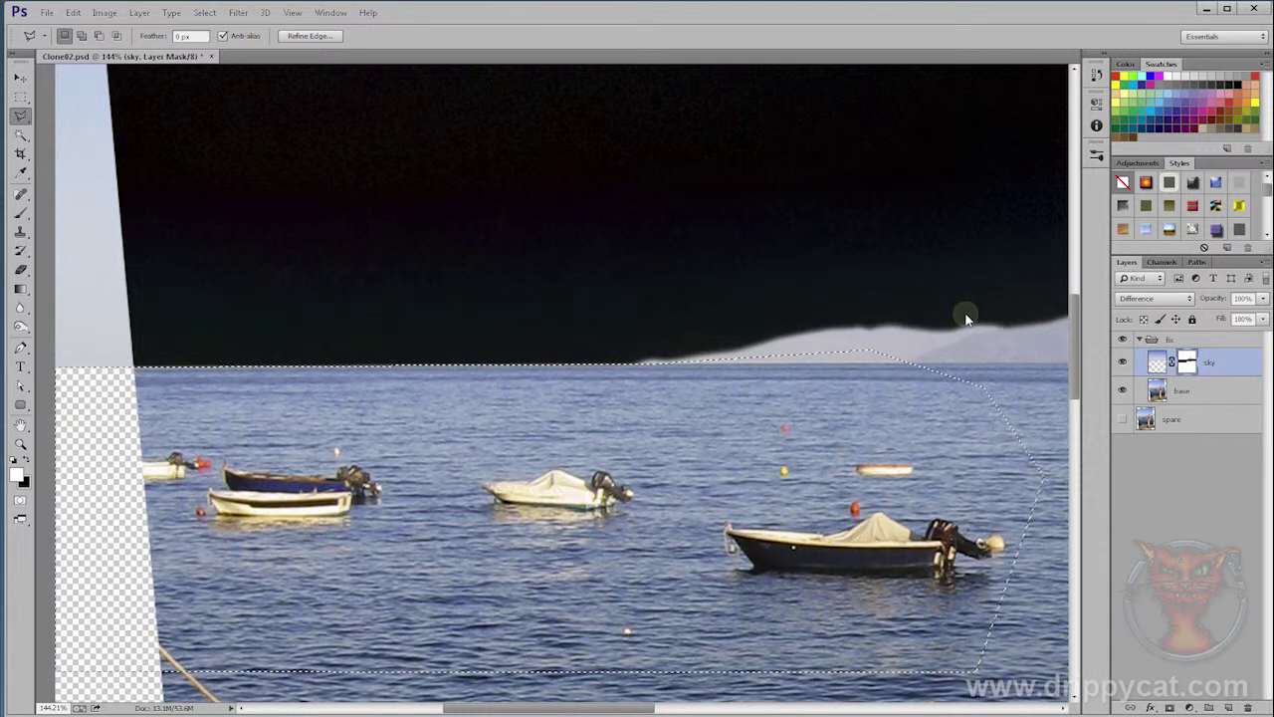
{"action": "key", "text": "ctrl+d"}
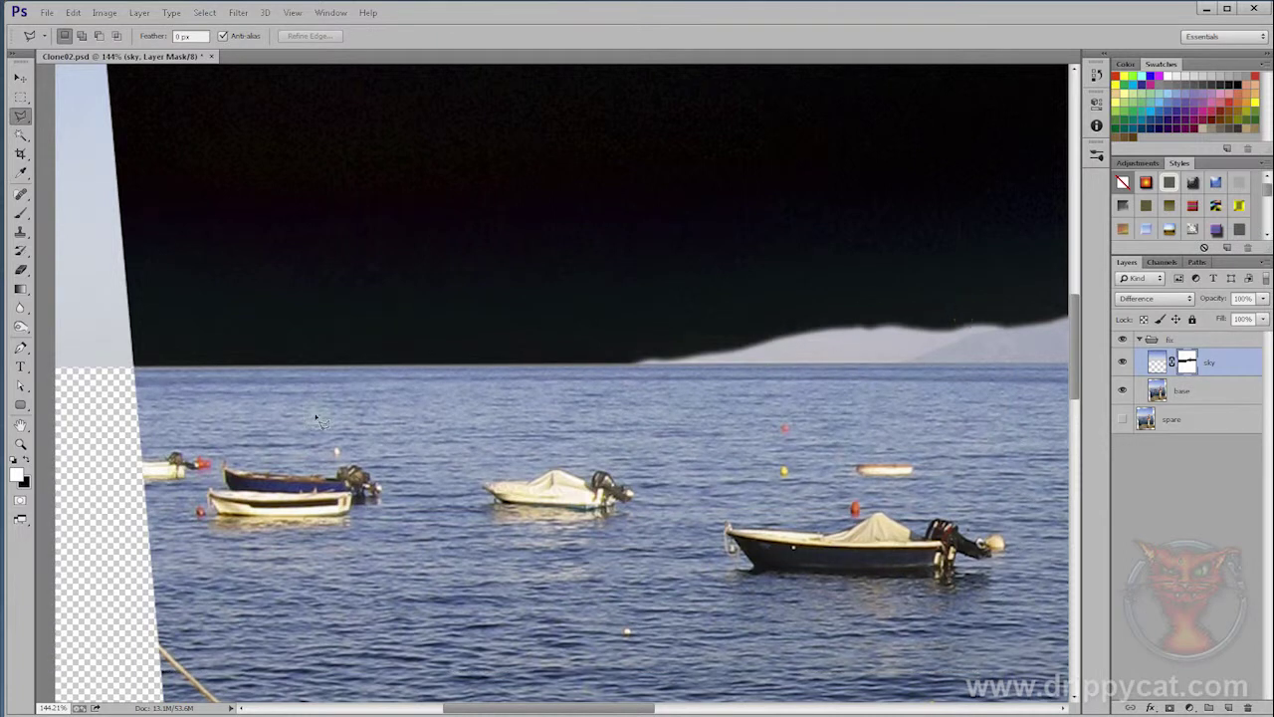
- Set the sky layer's blend mode back to Normal with the whole image in view
{"action": "left_click", "coordinate": [20, 444]}
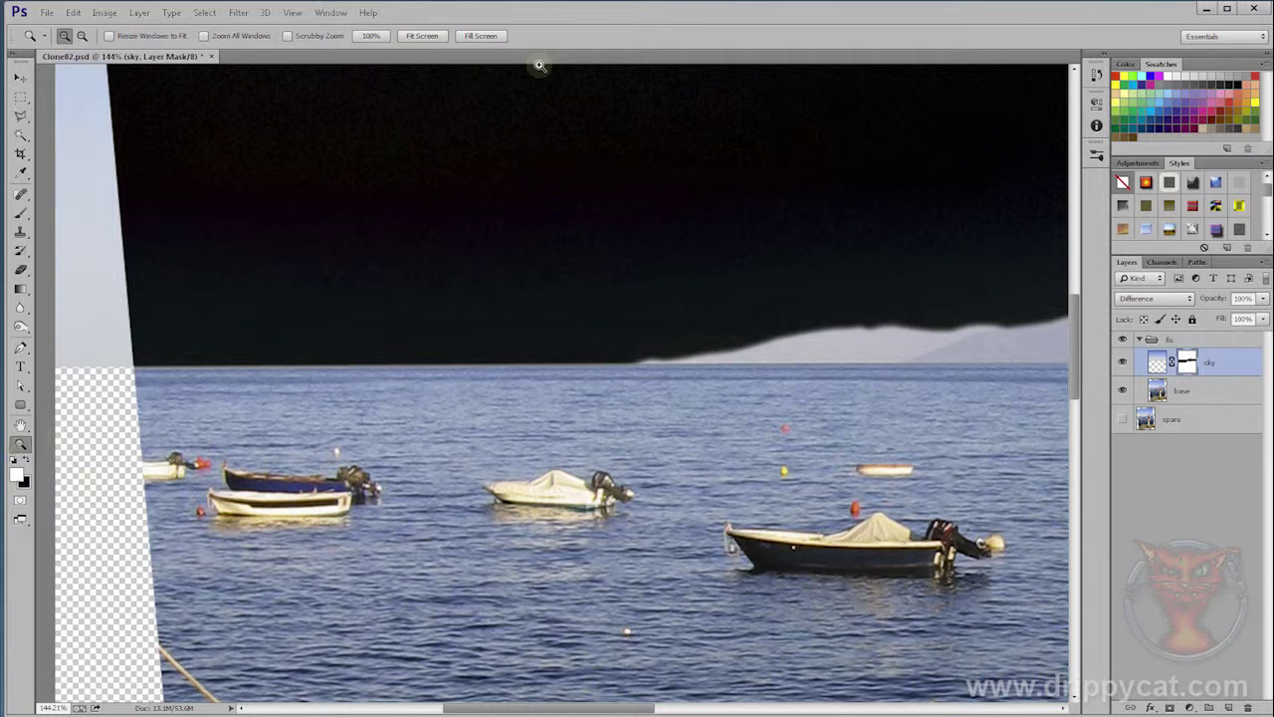
{"action": "left_click", "coordinate": [421, 36]}
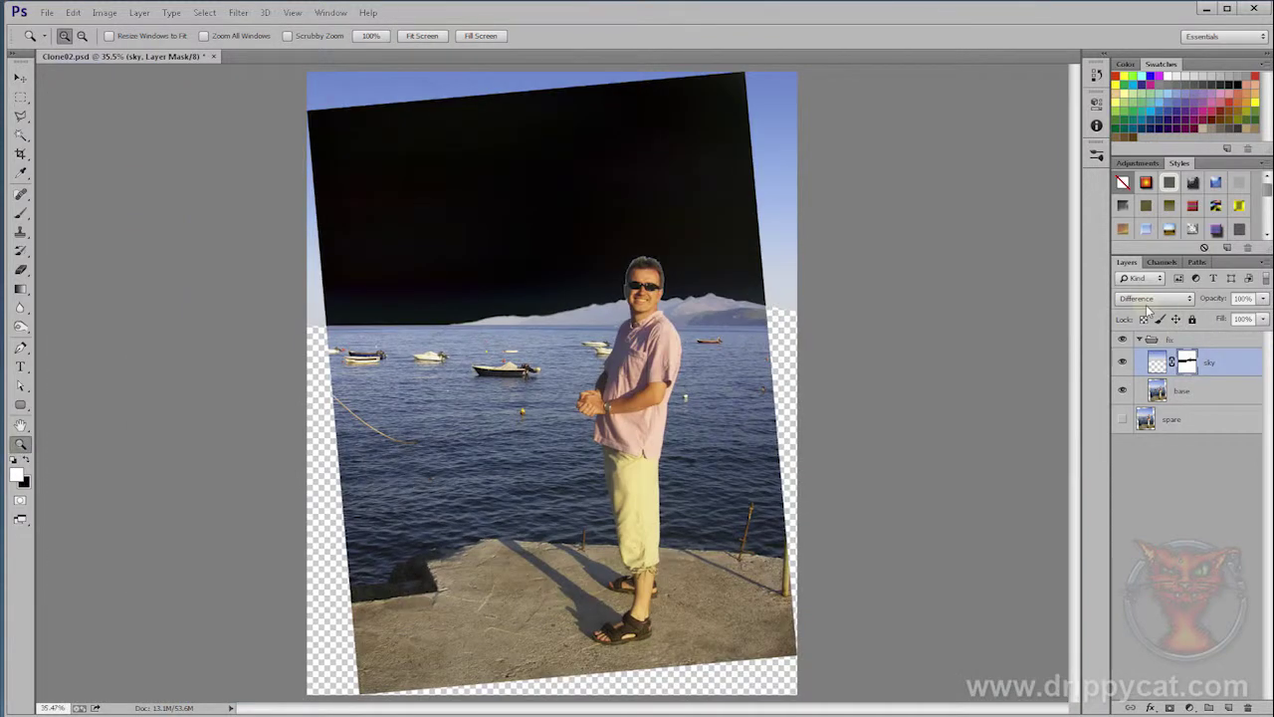
{"action": "left_click", "coordinate": [1151, 300]}
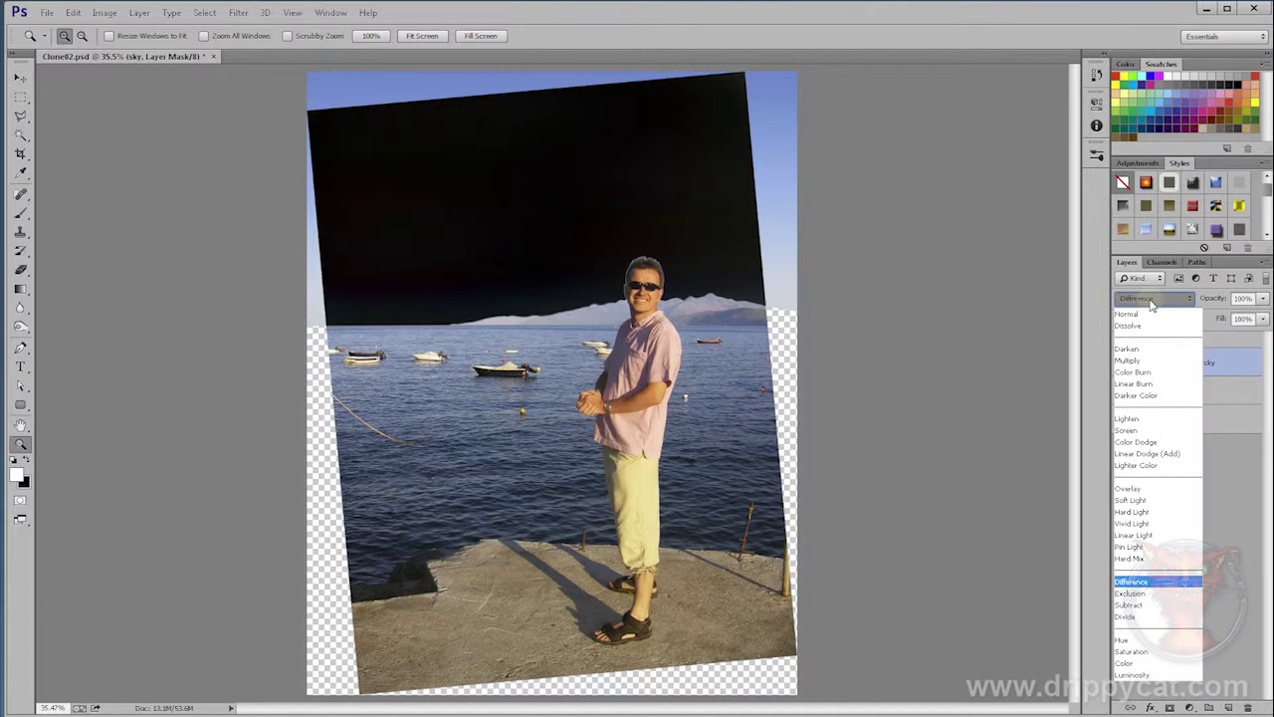
{"action": "left_click", "coordinate": [1145, 317]}
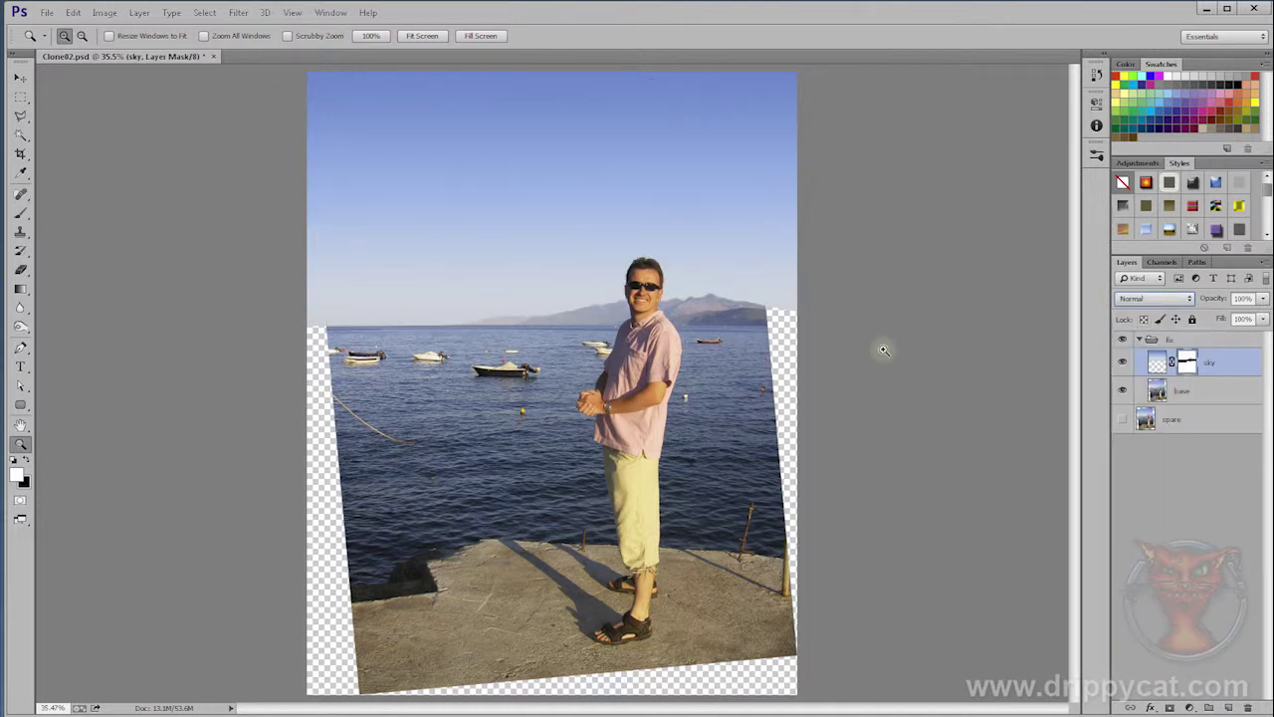